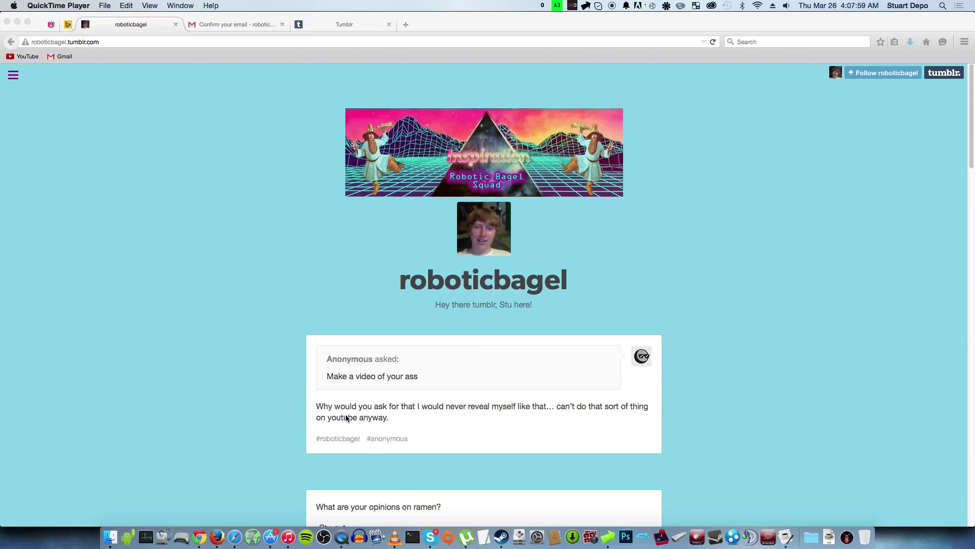
# - Mute the computer's sound and bring the Firefox window to the front
pyautogui.press('F10')
pyautogui.scroll(-3, 256, 267)
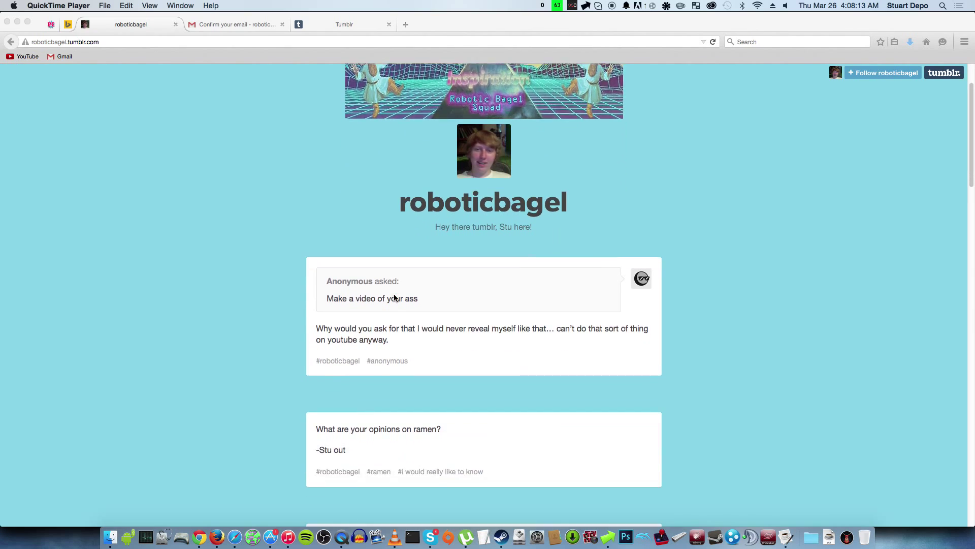
pyautogui.click(256, 267)
pyautogui.scroll(-3, 254, 269)
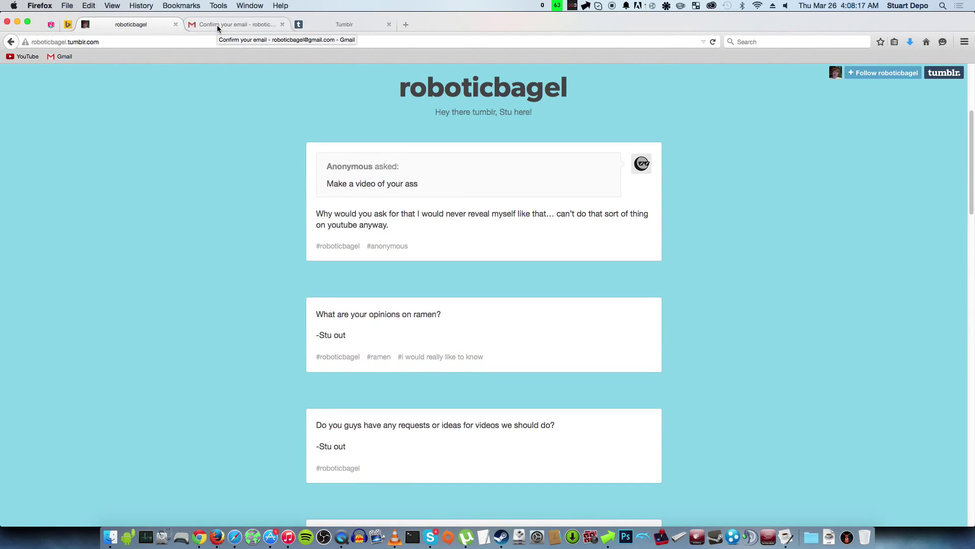
# - Close the Gmail confirmation tab, dismiss the new-blog welcome tip, and check the account menu
pyautogui.click(343, 24)
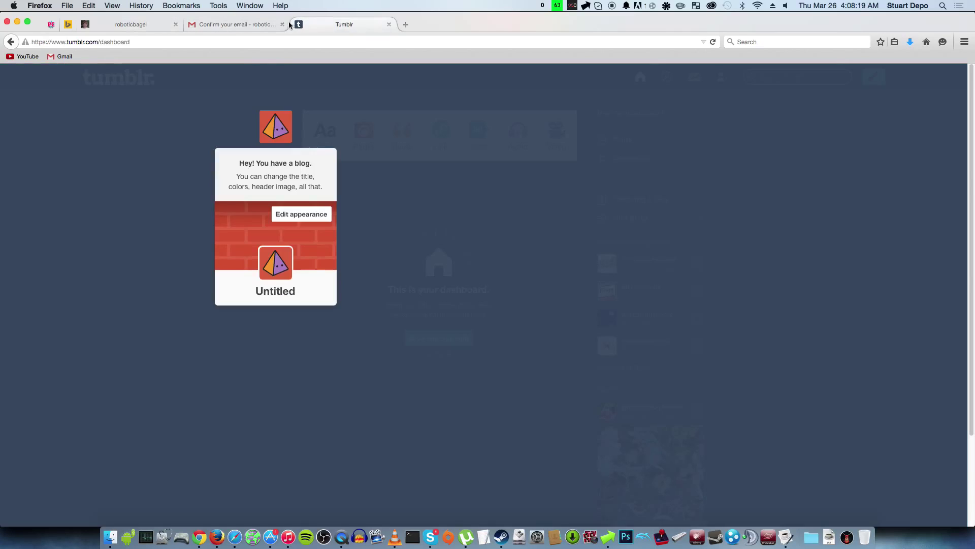
pyautogui.click(282, 24)
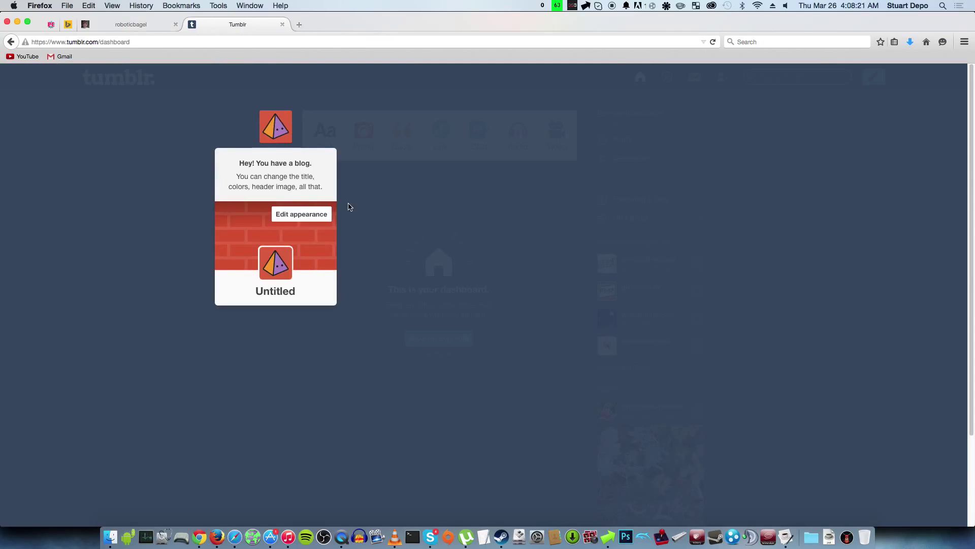
pyautogui.click(429, 230)
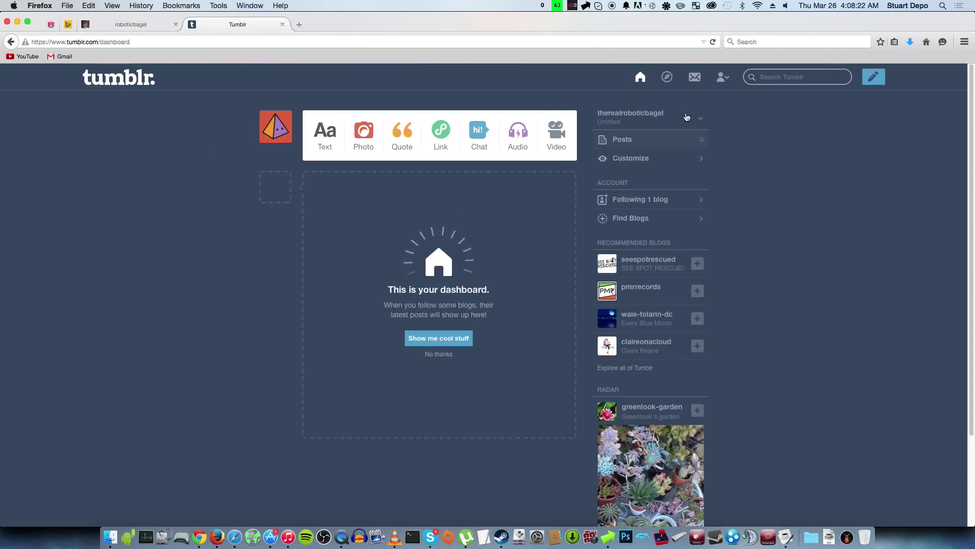
pyautogui.click(722, 78)
pyautogui.click(723, 77)
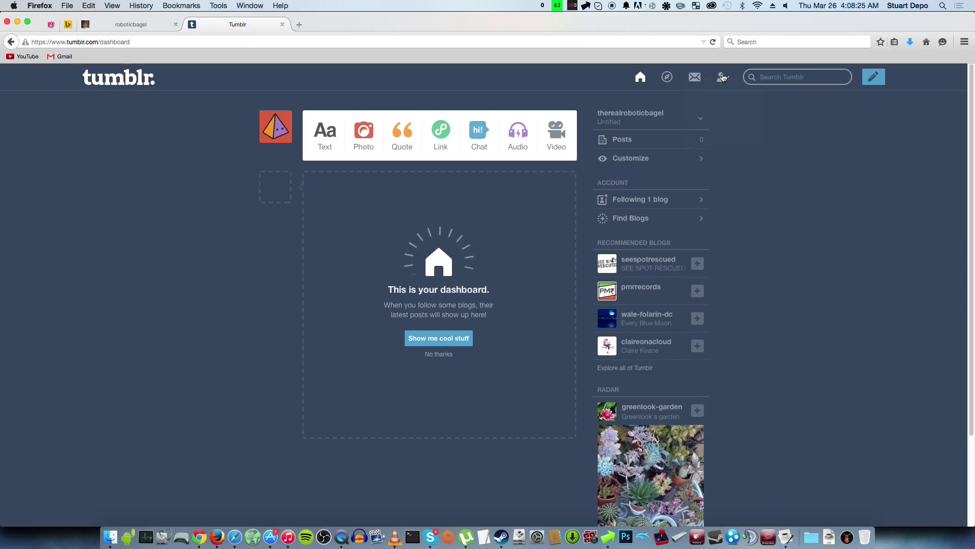
# - Dismiss the remaining dashboard tour tips: Keep exploring, blog, search and Make some posts
pyautogui.click(667, 77)
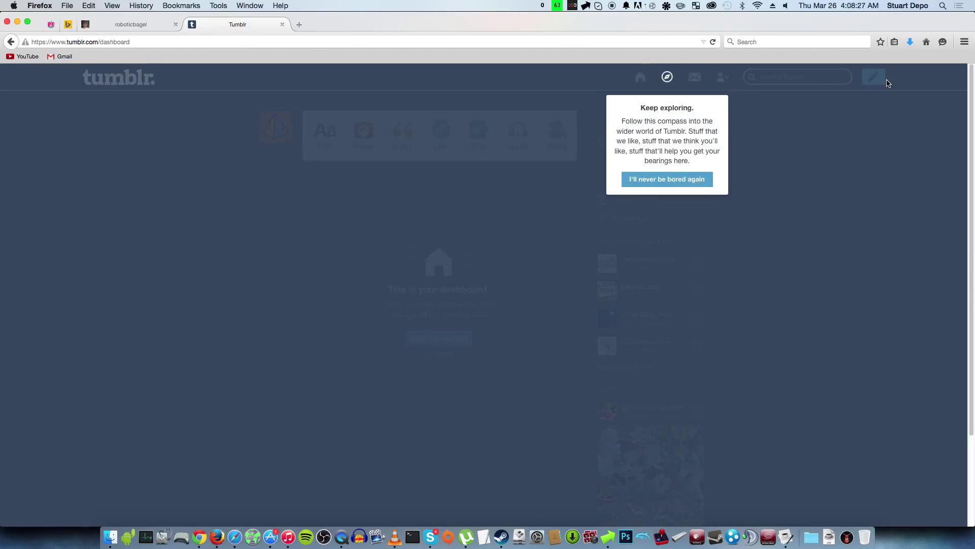
pyautogui.click(789, 145)
pyautogui.click(878, 77)
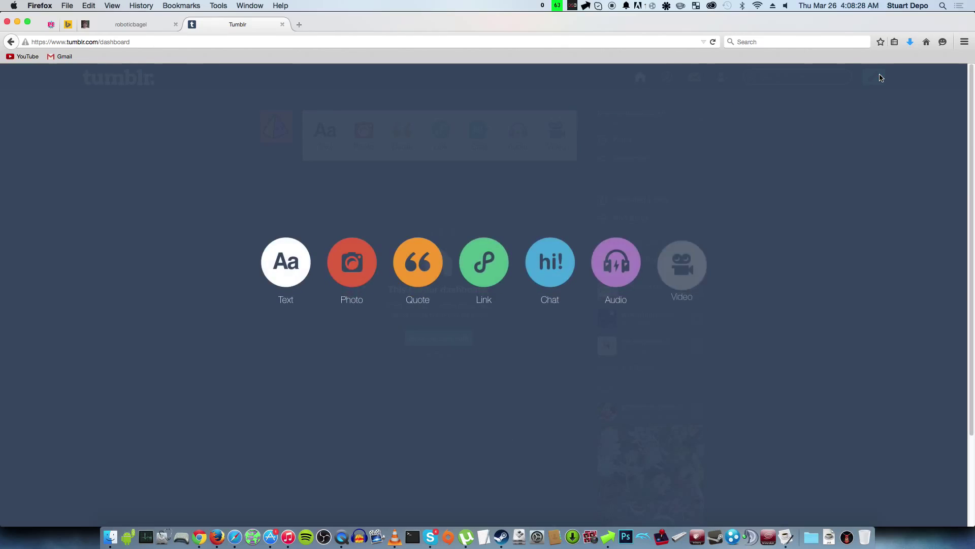
pyautogui.click(829, 104)
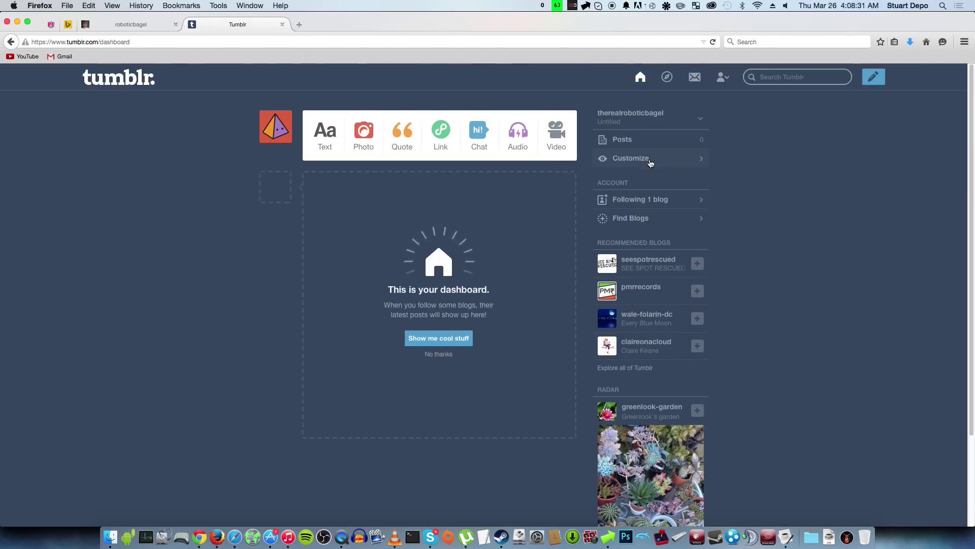
pyautogui.click(659, 114)
pyautogui.click(705, 125)
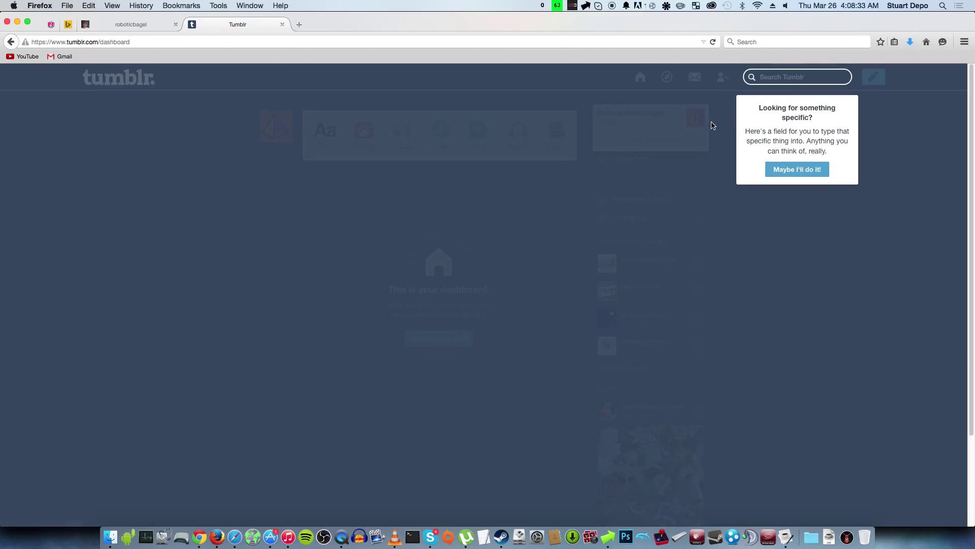
pyautogui.click(830, 202)
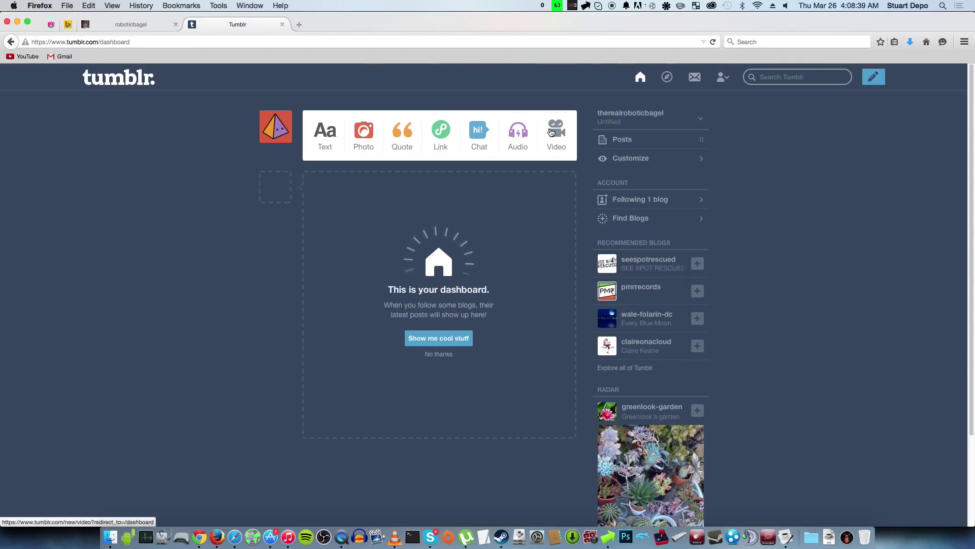
pyautogui.click(761, 180)
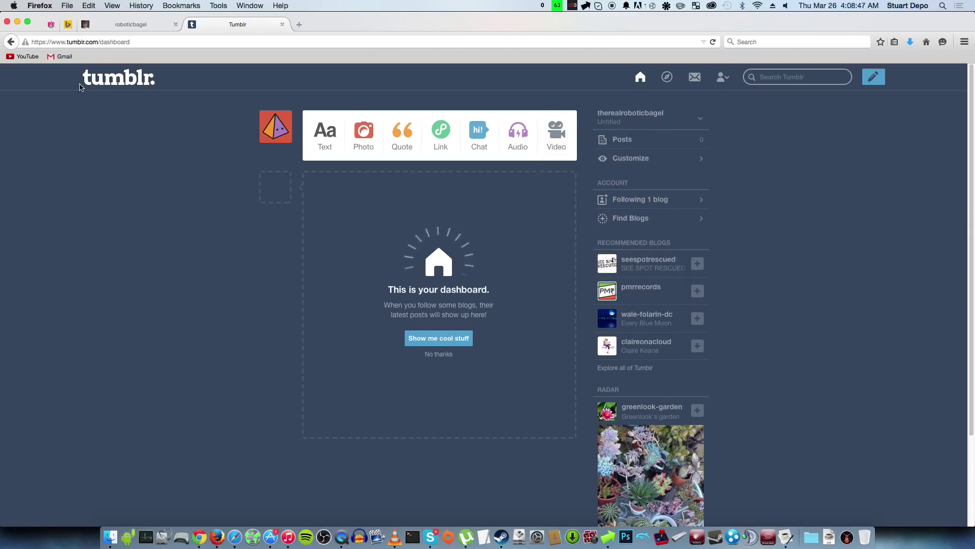
pyautogui.click(120, 24)
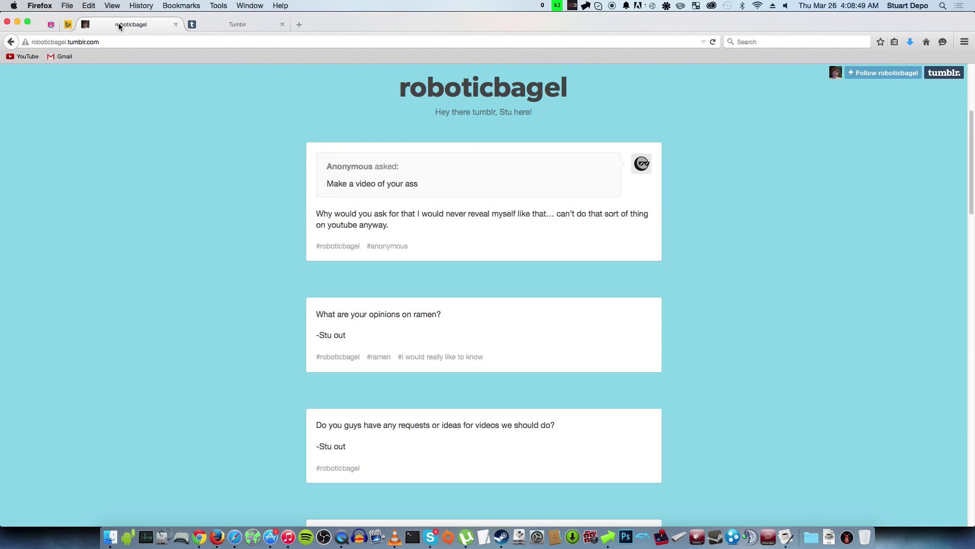
pyautogui.scroll(-10, 701, 134)
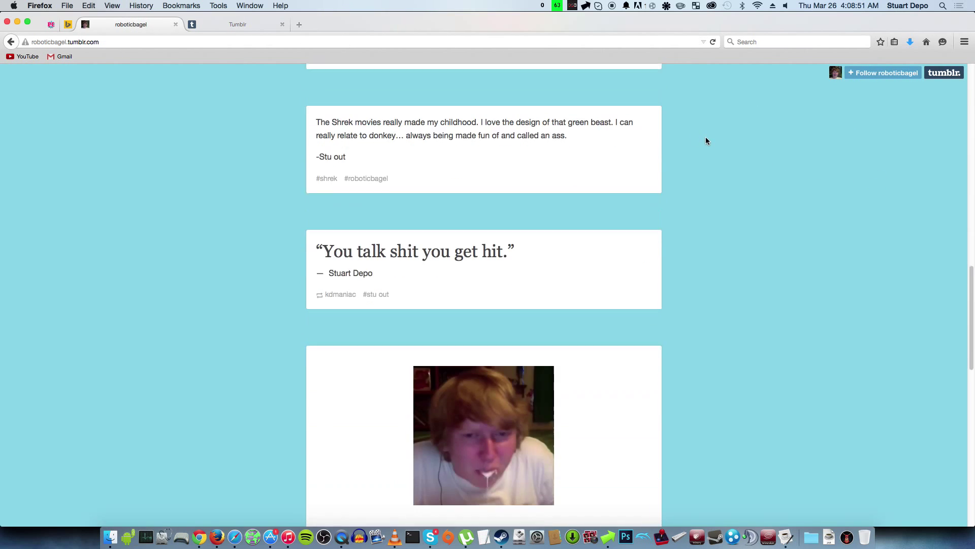
pyautogui.scroll(-10, 706, 137)
pyautogui.scroll(-10, 701, 132)
pyautogui.scroll(-5, 704, 153)
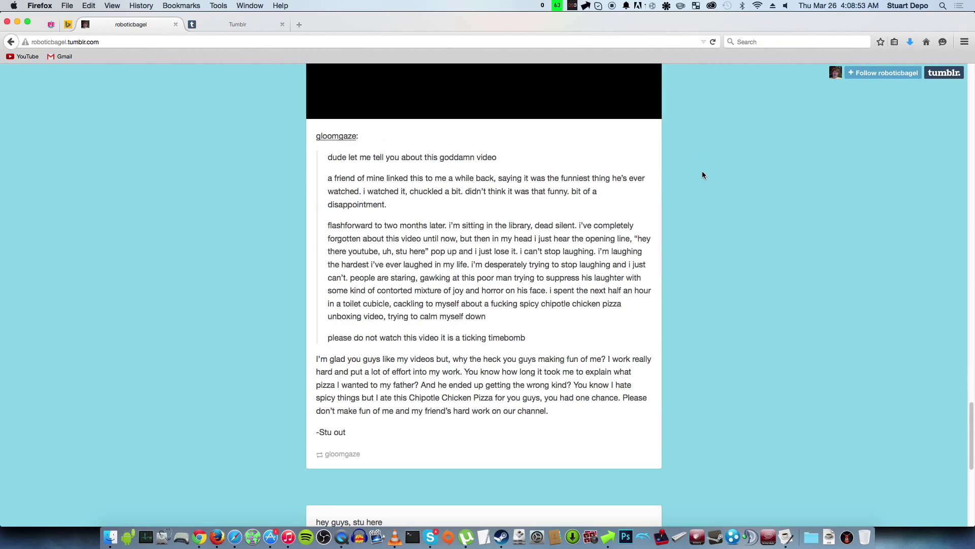
pyautogui.scroll(10, 716, 184)
pyautogui.scroll(10, 719, 186)
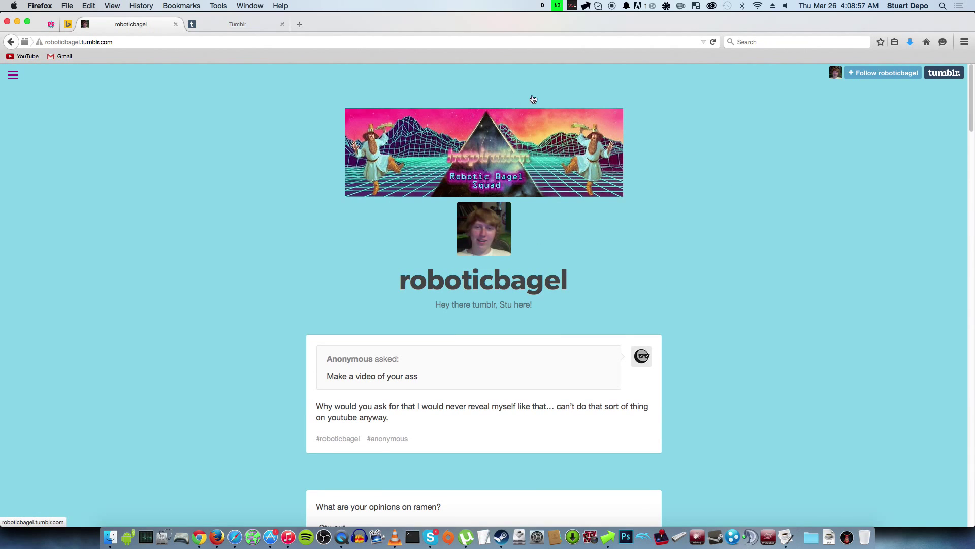
pyautogui.scroll(-2, 499, 152)
pyautogui.scroll(2, 501, 65)
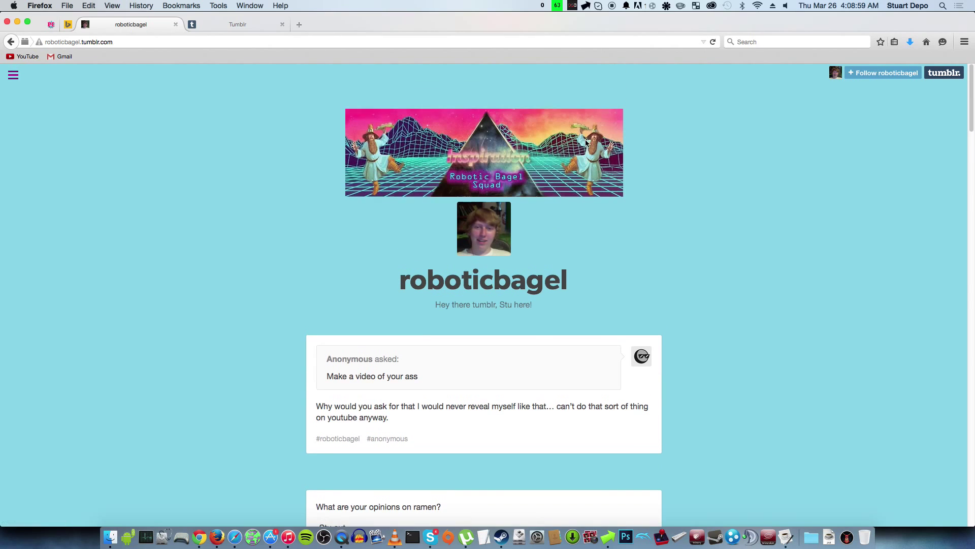
pyautogui.scroll(-4, 503, 206)
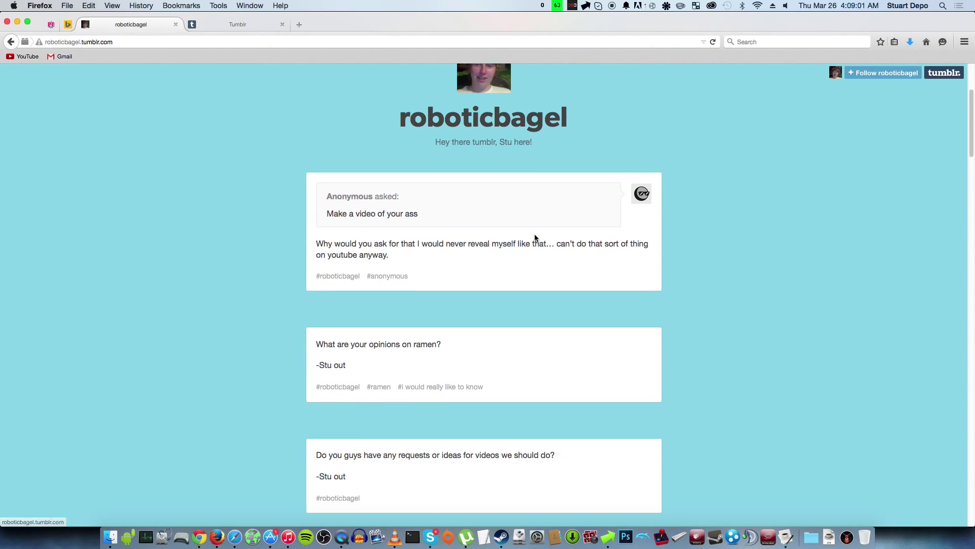
pyautogui.scroll(4, 682, 208)
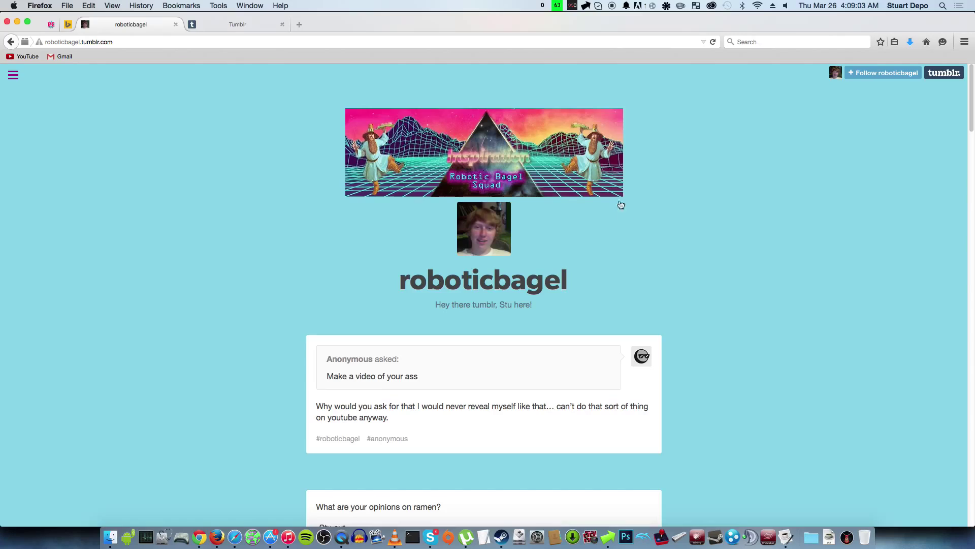
pyautogui.scroll(-4, 663, 315)
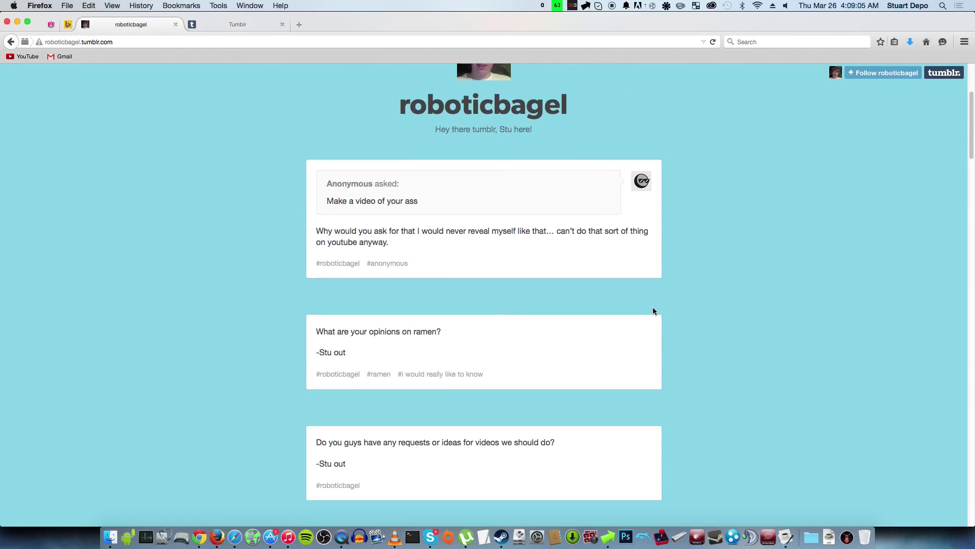
pyautogui.scroll(5, 534, 319)
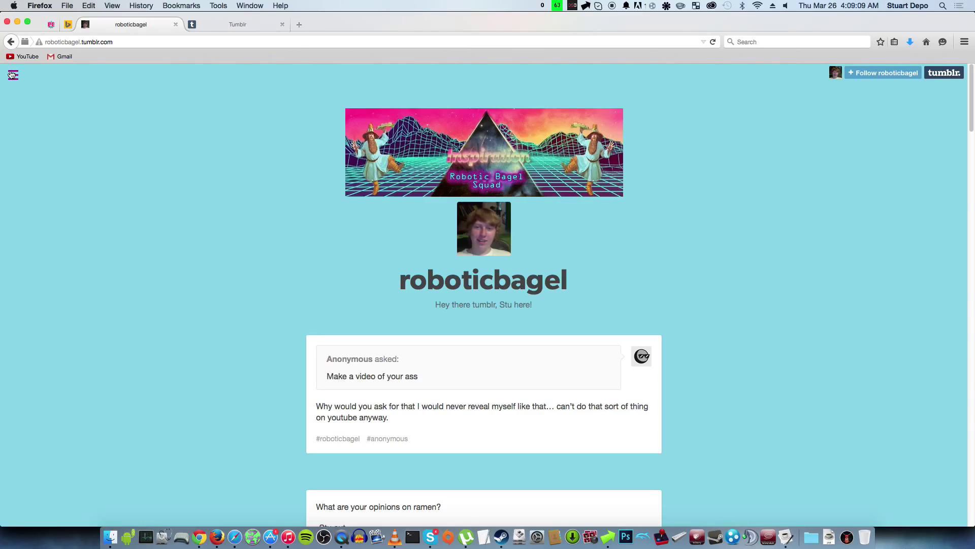
pyautogui.click(12, 75)
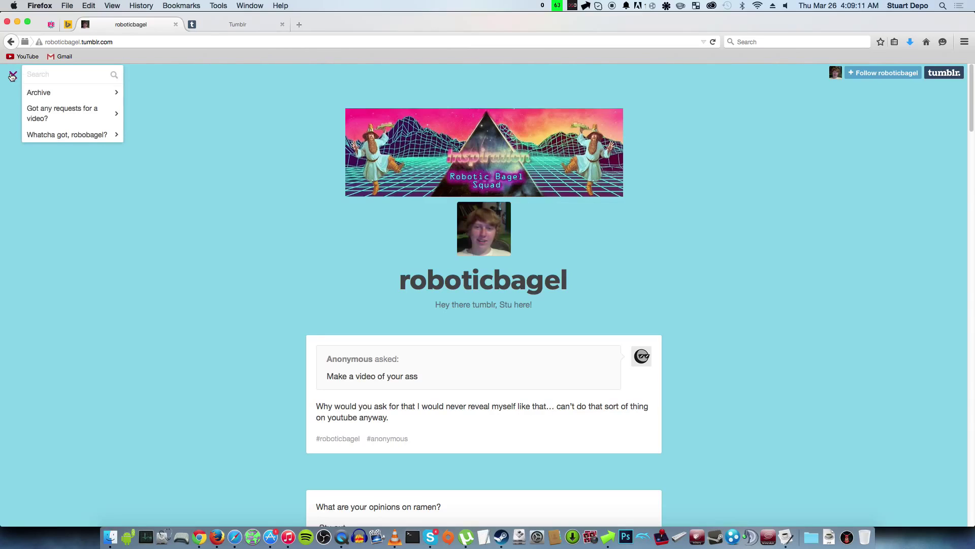
pyautogui.click(12, 75)
pyautogui.scroll(-3, 48, 99)
pyautogui.scroll(3, 48, 98)
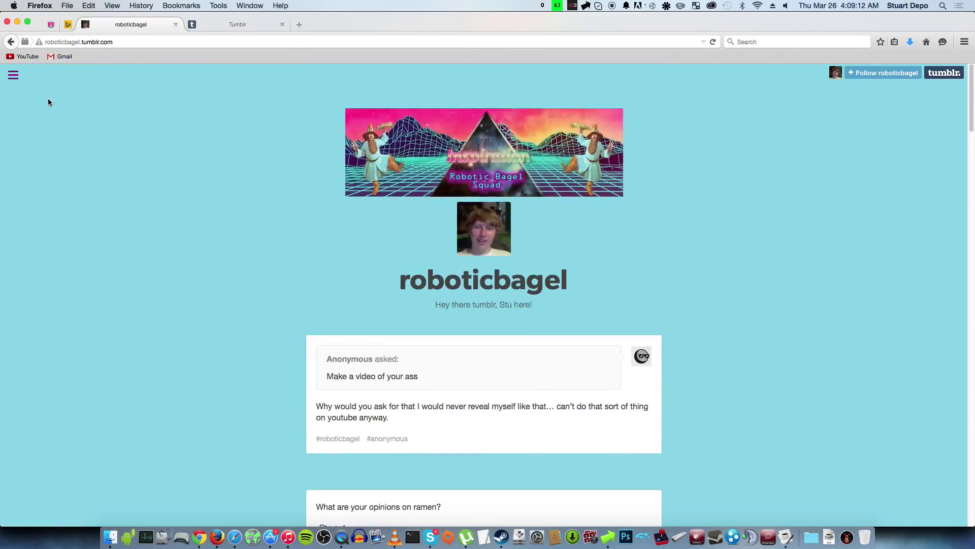
pyautogui.click(13, 75)
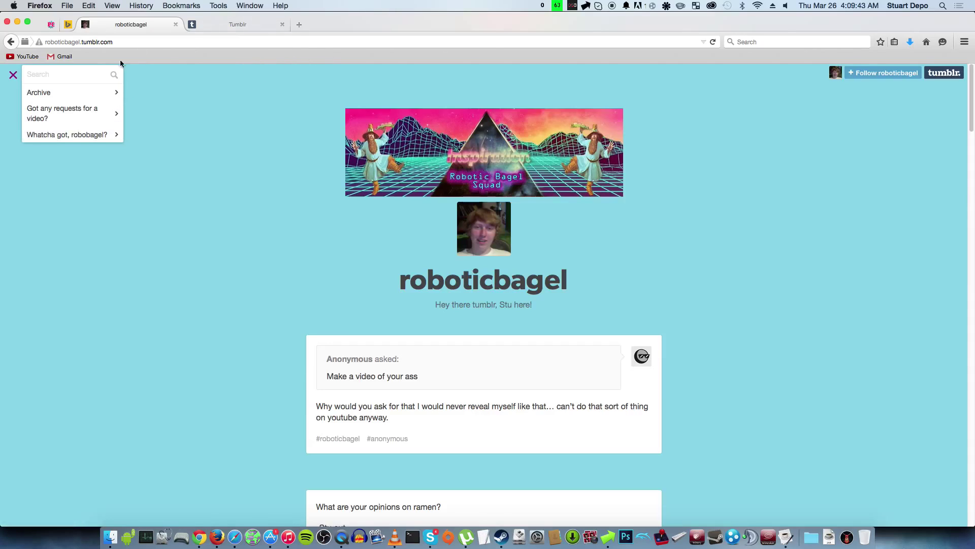
pyautogui.click(203, 112)
pyautogui.scroll(-10, 269, 132)
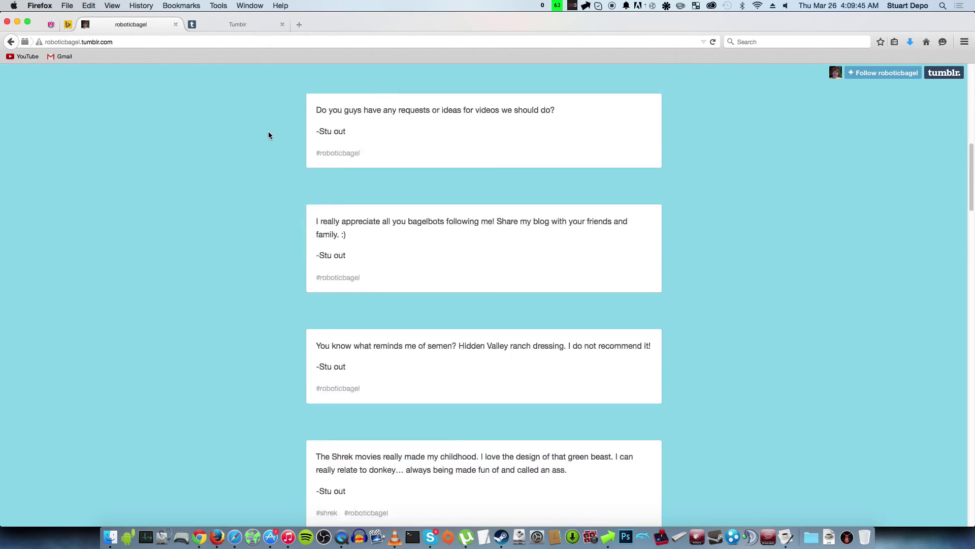
pyautogui.scroll(-10, 264, 136)
pyautogui.scroll(-5, 264, 139)
pyautogui.scroll(-5, 265, 137)
pyautogui.scroll(-5, 257, 135)
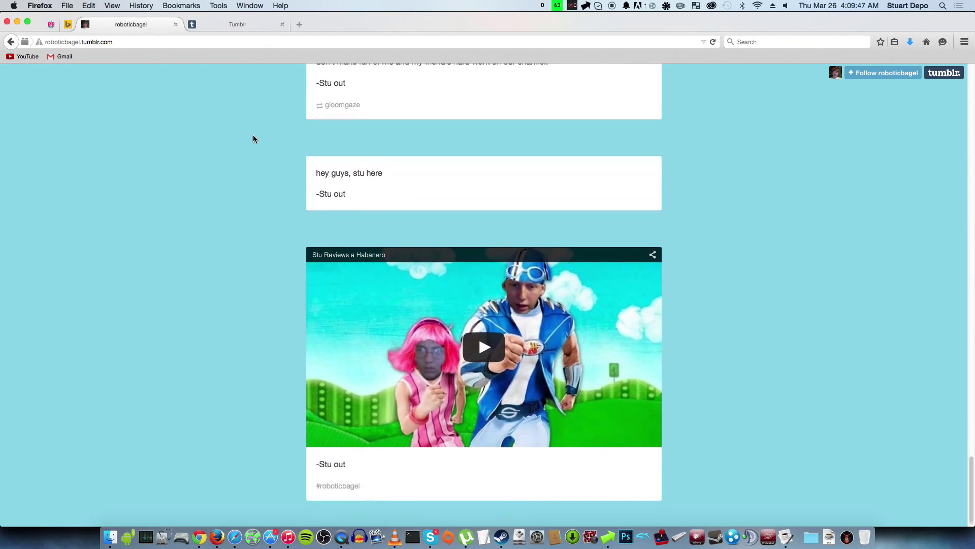
pyautogui.scroll(-2, 244, 130)
pyautogui.scroll(10, 235, 124)
pyautogui.scroll(10, 457, 130)
pyautogui.scroll(5, 701, 213)
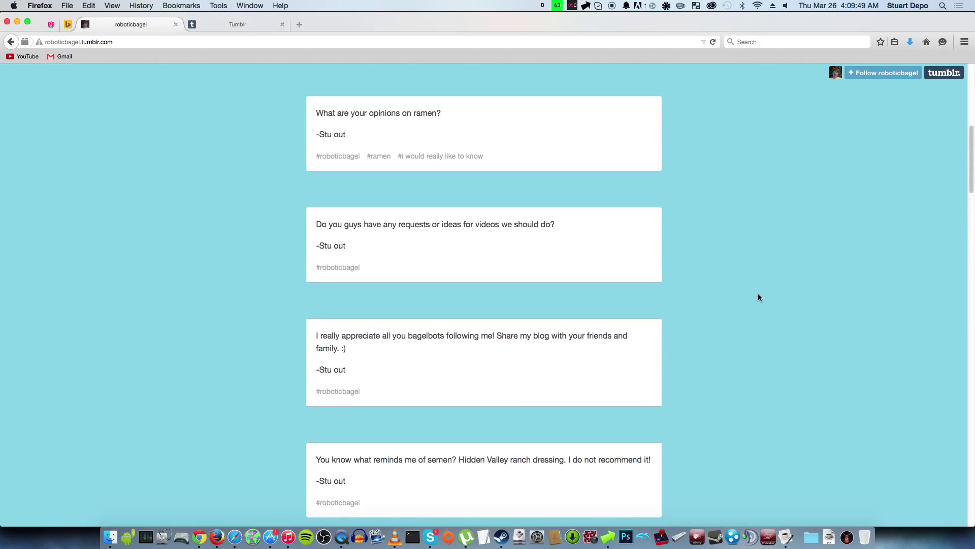
pyautogui.moveTo(354, 229); pyautogui.dragTo(317, 226)
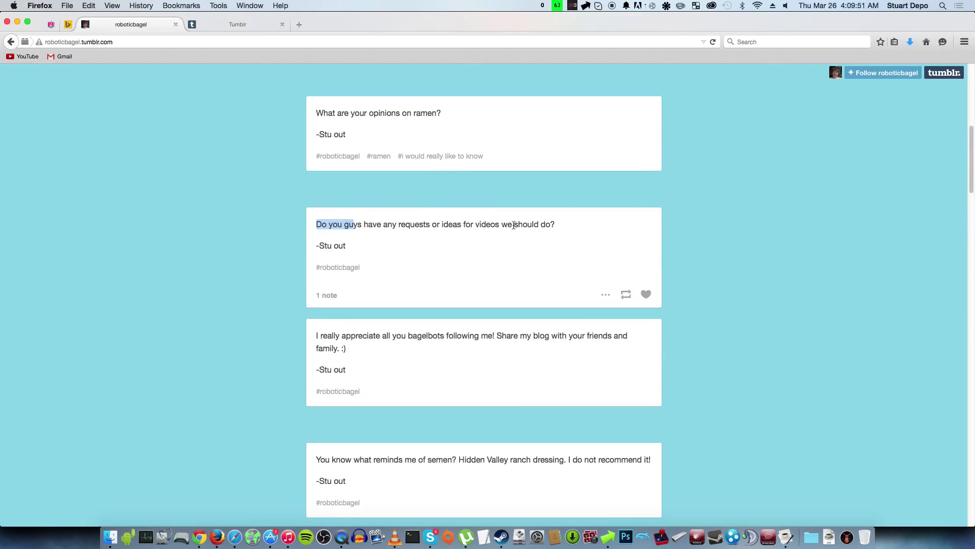
pyautogui.click(475, 247)
pyautogui.moveTo(347, 137)
pyautogui.mouseDown()
pyautogui.moveTo(338, 123)
pyautogui.moveTo(329, 158)
pyautogui.moveTo(309, 167)
pyautogui.mouseUp()
pyautogui.scroll(-1, 309, 167)
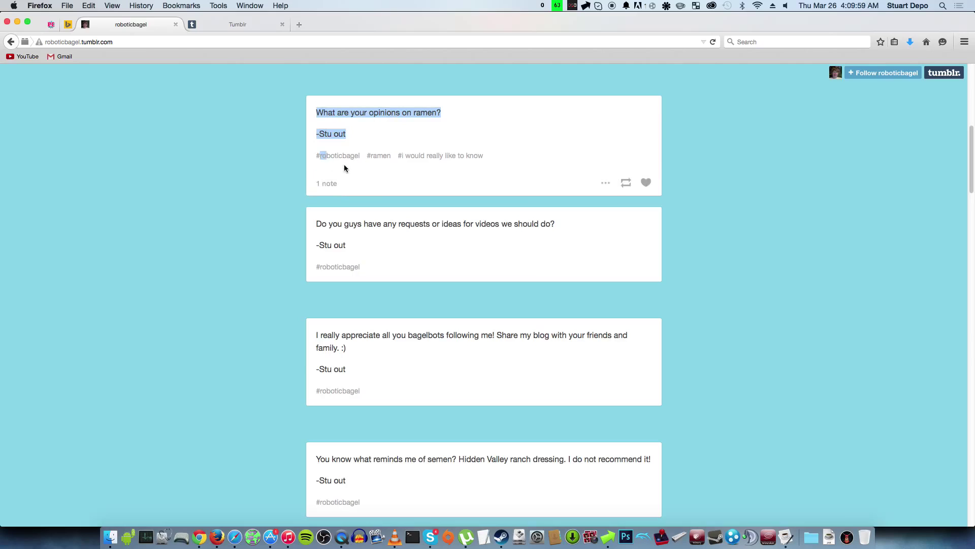
pyautogui.scroll(1, 383, 159)
pyautogui.scroll(4, 415, 172)
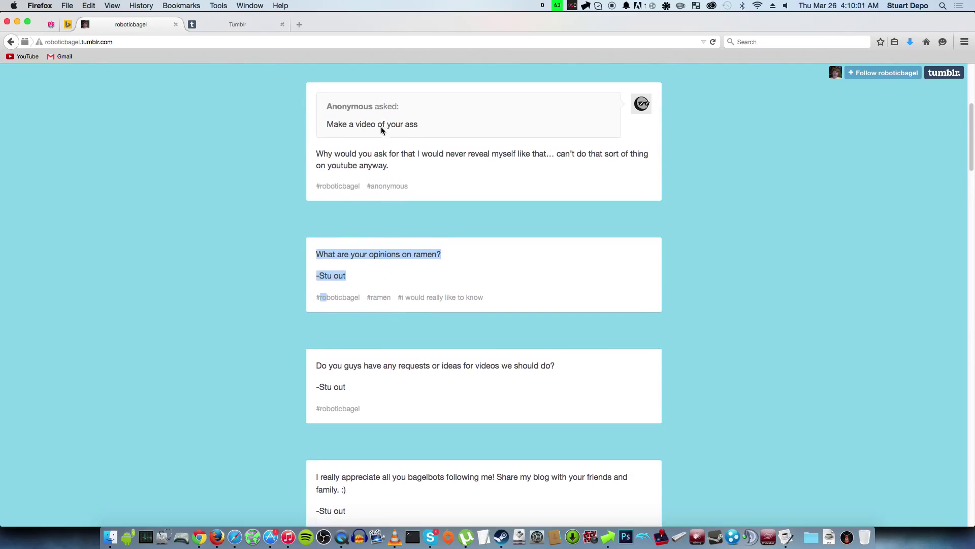
pyautogui.moveTo(484, 157)
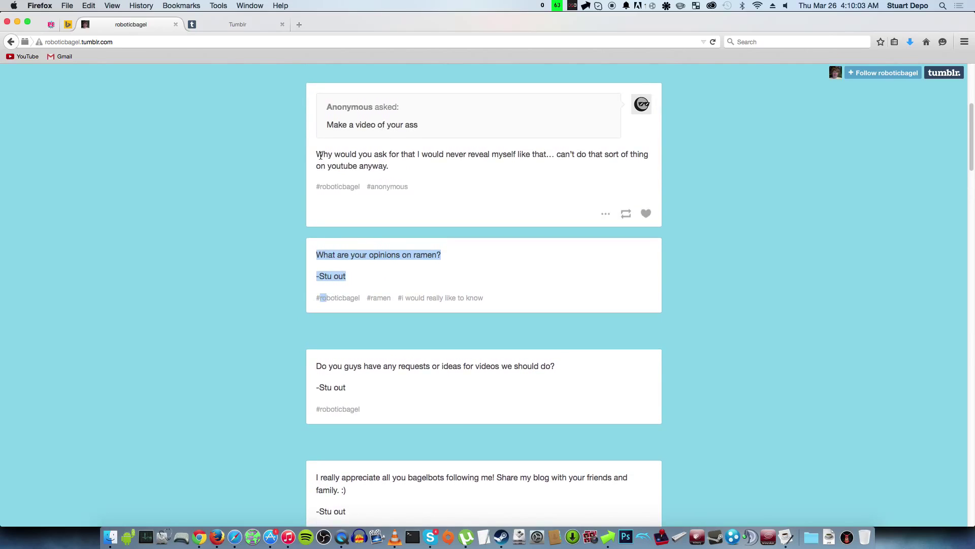
pyautogui.moveTo(326, 124)
pyautogui.mouseDown()
pyautogui.moveTo(509, 156)
pyautogui.moveTo(512, 169)
pyautogui.mouseUp()
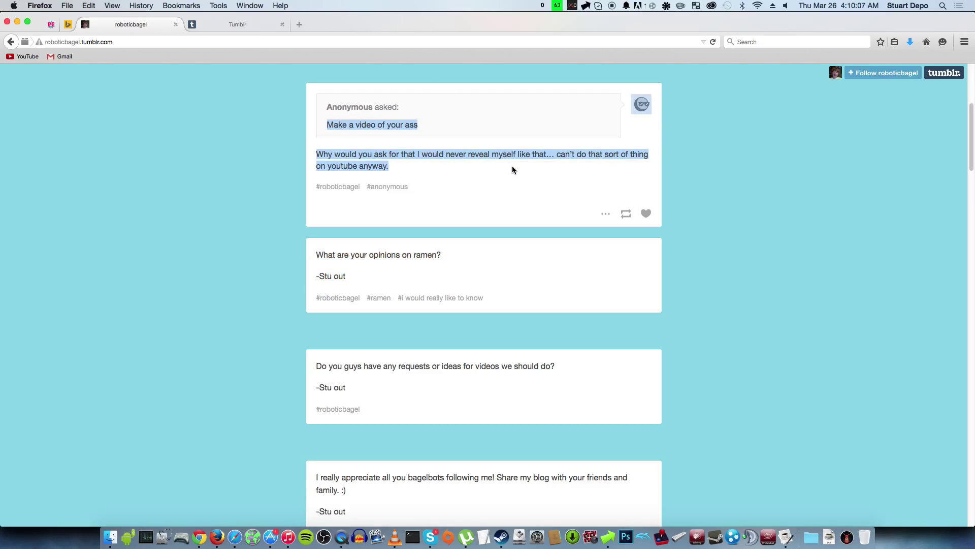
pyautogui.click(512, 169)
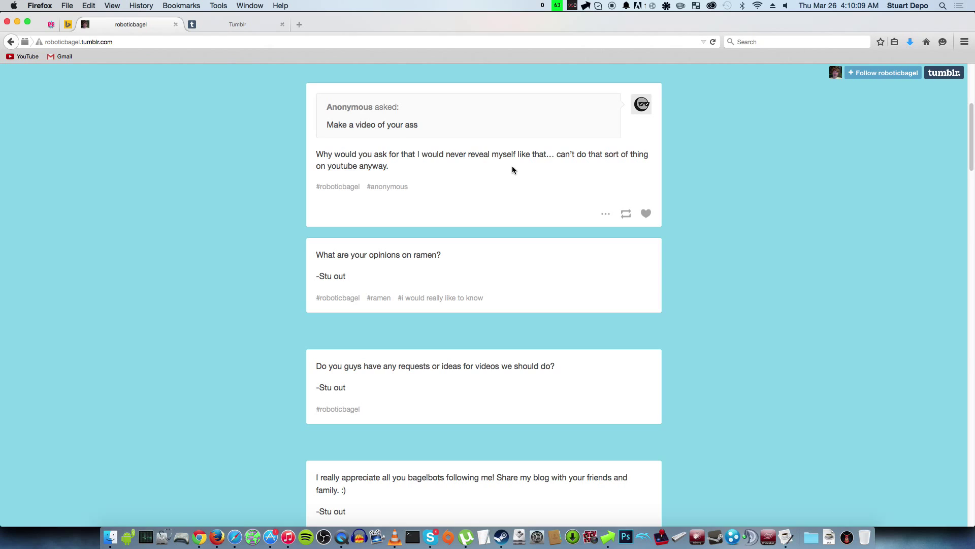
pyautogui.scroll(1, 492, 151)
pyautogui.scroll(4, 466, 156)
pyautogui.scroll(1, 466, 156)
pyautogui.scroll(3, 464, 160)
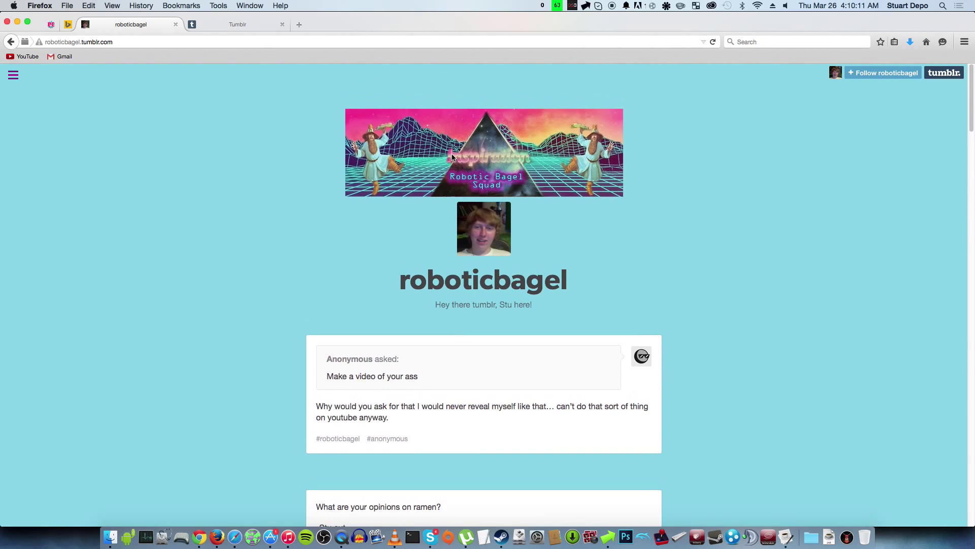
pyautogui.scroll(-10, 458, 169)
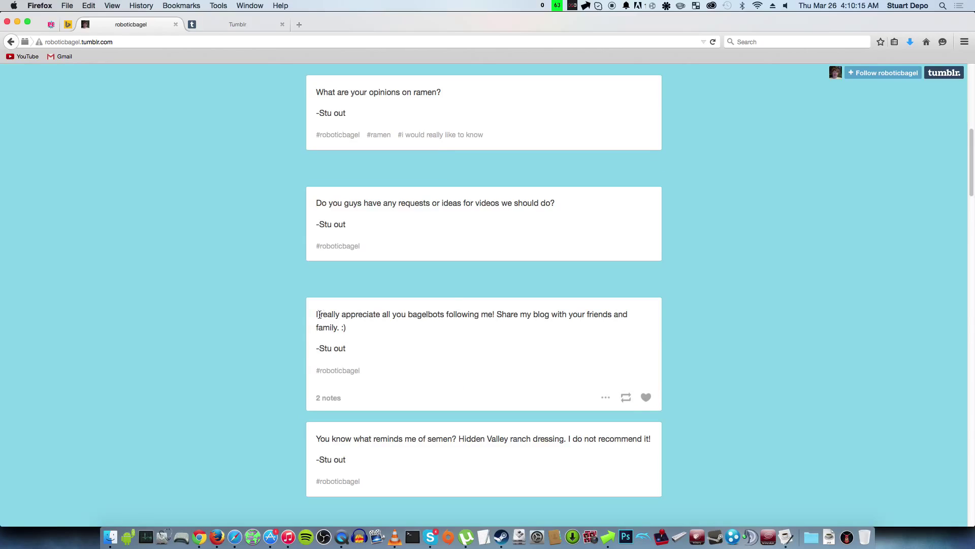
pyautogui.moveTo(317, 314); pyautogui.dragTo(473, 333)
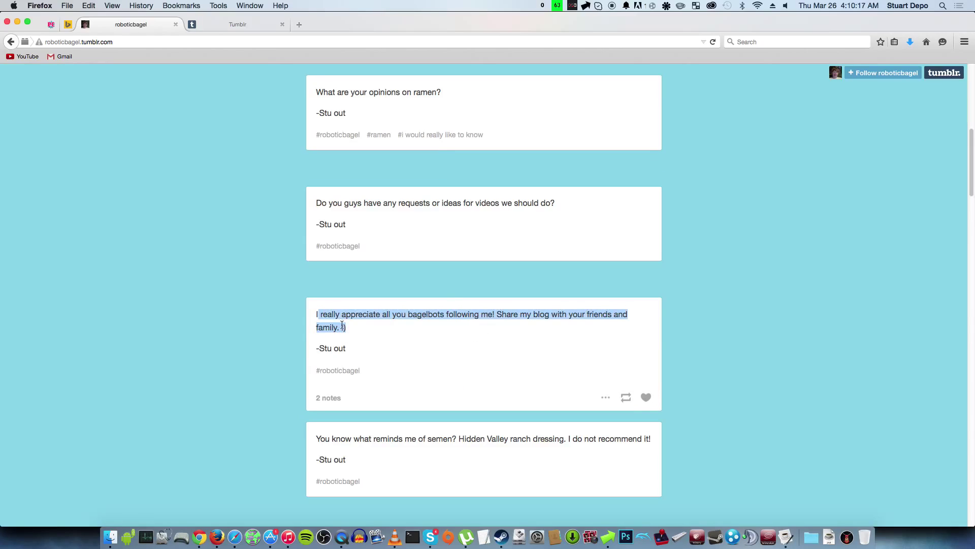
pyautogui.moveTo(346, 326); pyautogui.dragTo(317, 327)
pyautogui.click(417, 351)
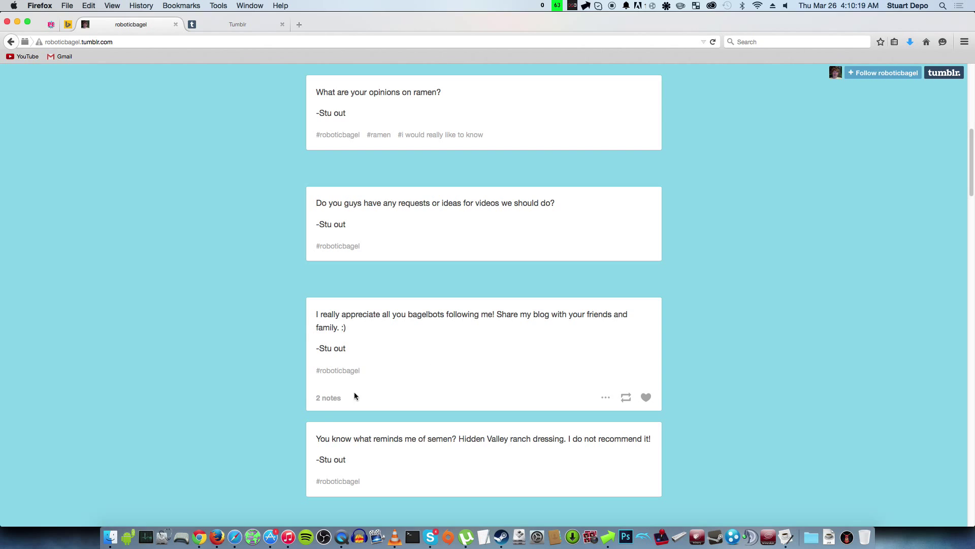
pyautogui.scroll(2, 244, 355)
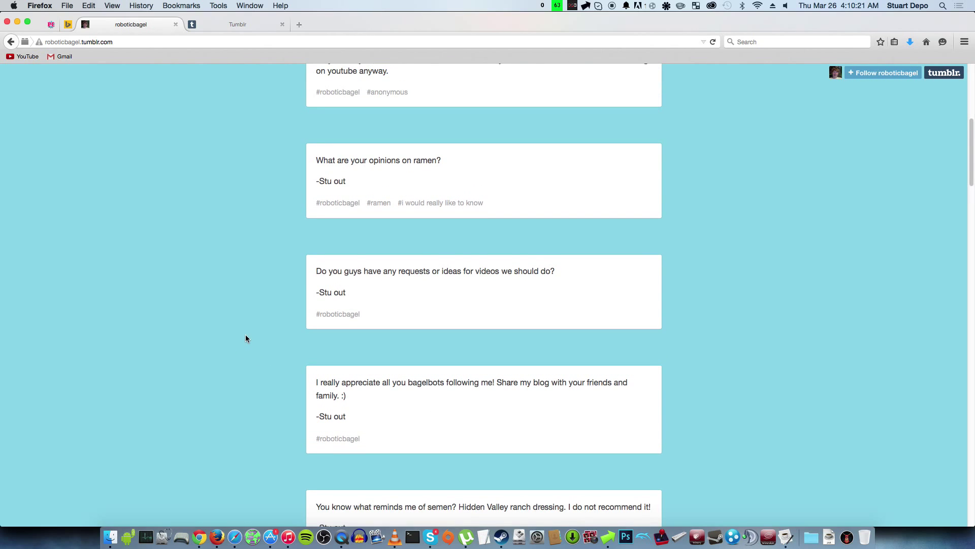
pyautogui.scroll(-5, 327, 301)
pyautogui.scroll(-2, 327, 298)
pyautogui.scroll(1, 317, 303)
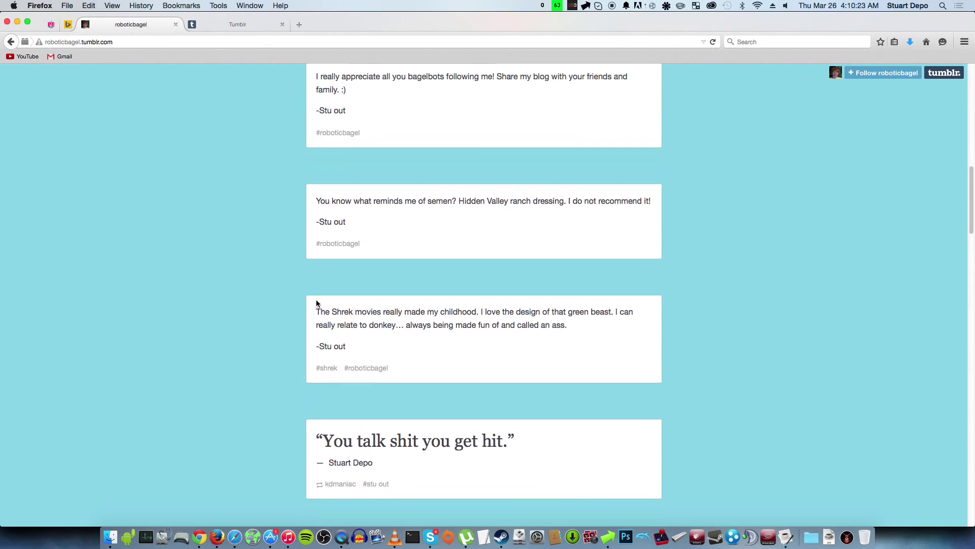
pyautogui.scroll(1, 317, 303)
pyautogui.scroll(1, 329, 345)
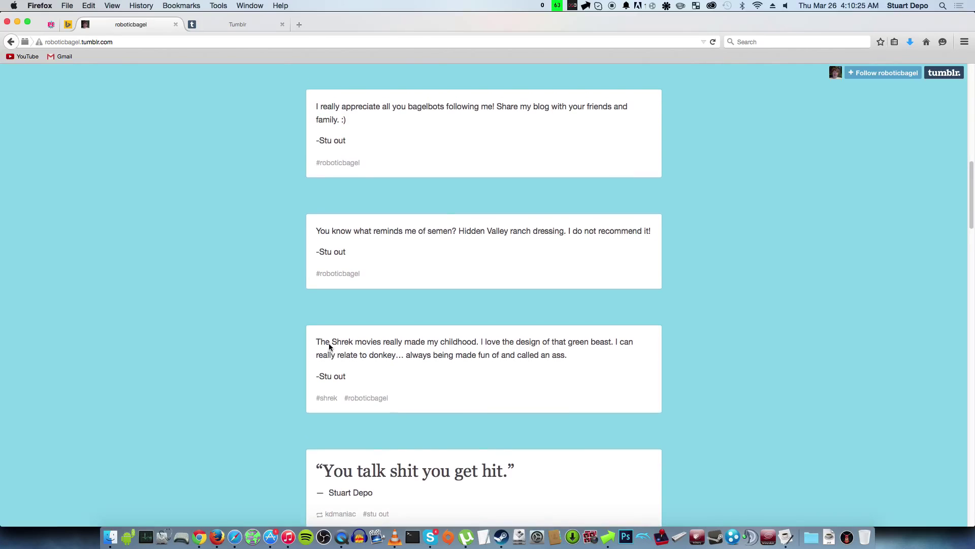
pyautogui.moveTo(317, 350); pyautogui.dragTo(614, 354)
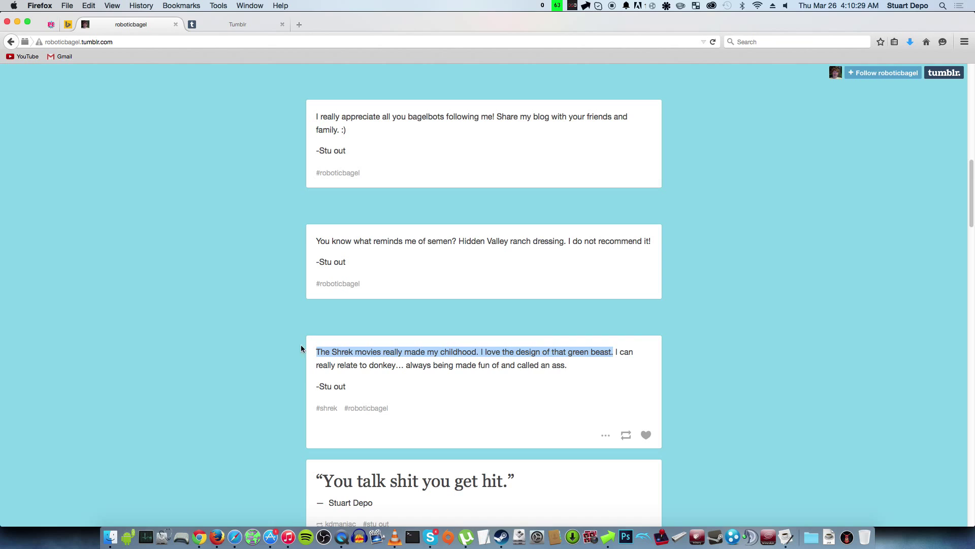
pyautogui.moveTo(383, 365); pyautogui.dragTo(489, 384)
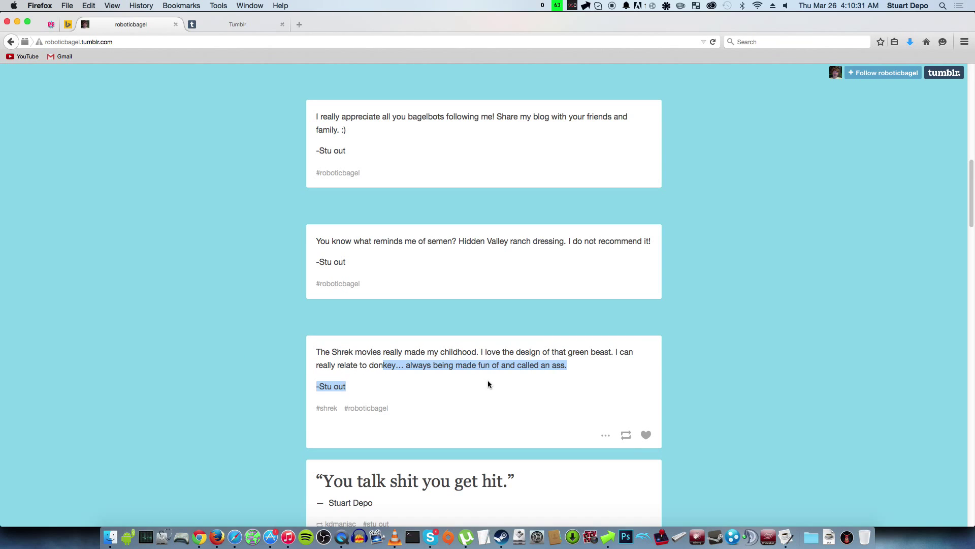
pyautogui.click(488, 384)
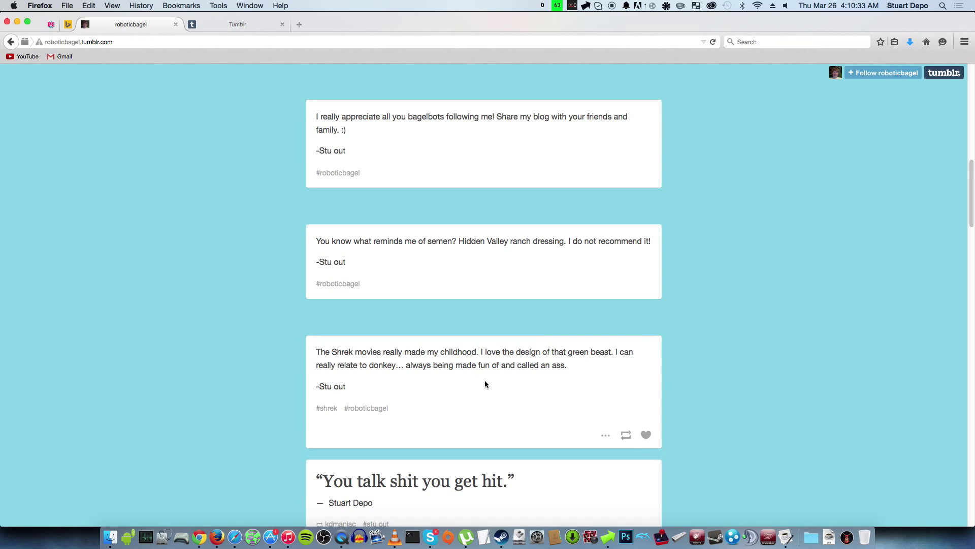
pyautogui.scroll(15, 481, 386)
pyautogui.scroll(-3, 480, 386)
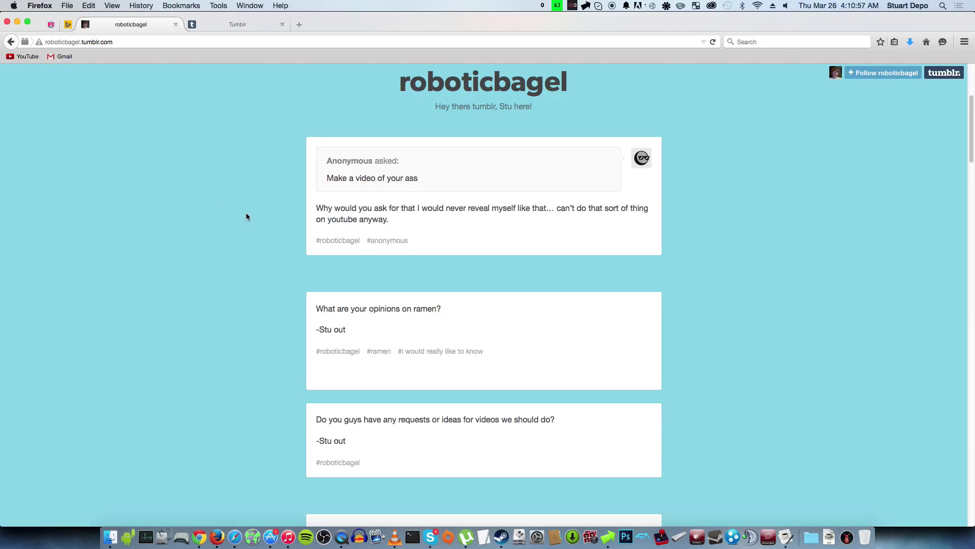
pyautogui.scroll(3, 80, 144)
pyautogui.scroll(1, 77, 141)
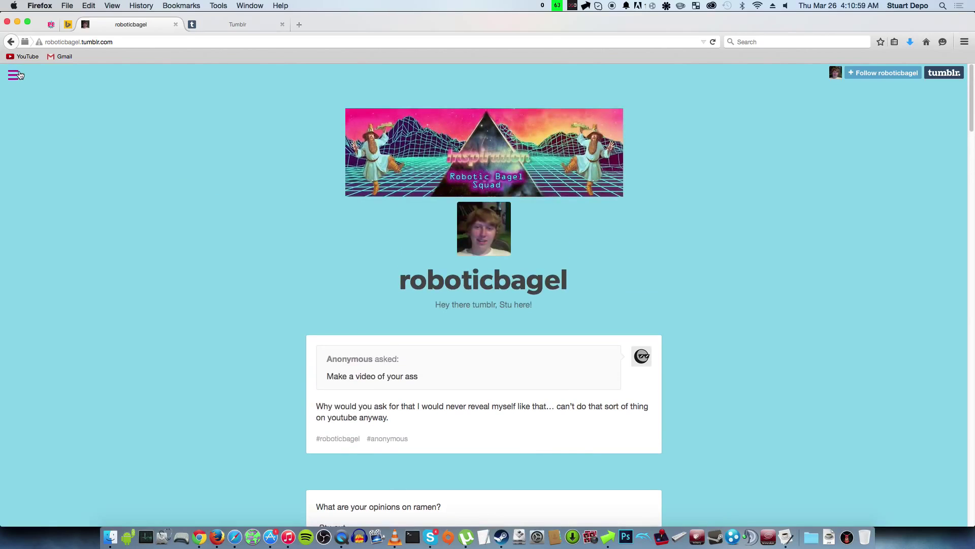
# - Go to the roboticbagel blog's 'Got any requests for a video?' page from its menu
pyautogui.click(19, 76)
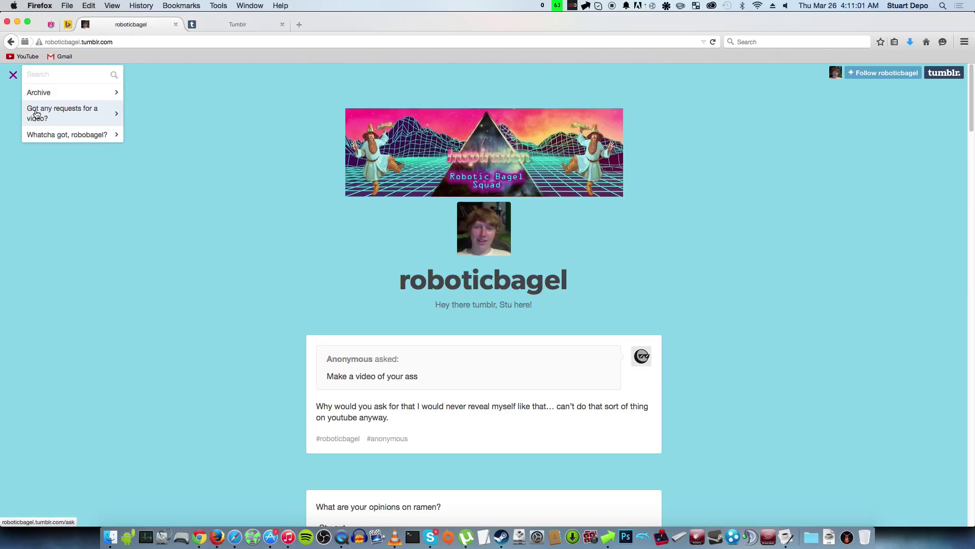
pyautogui.click(35, 115)
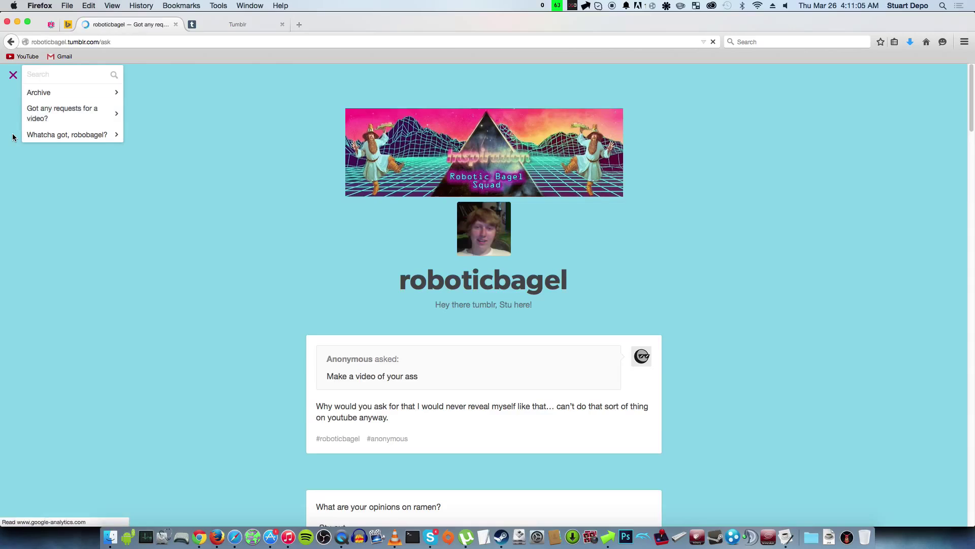
# - Write a signed takedown warning in the video-request box and send it
pyautogui.click(525, 412)
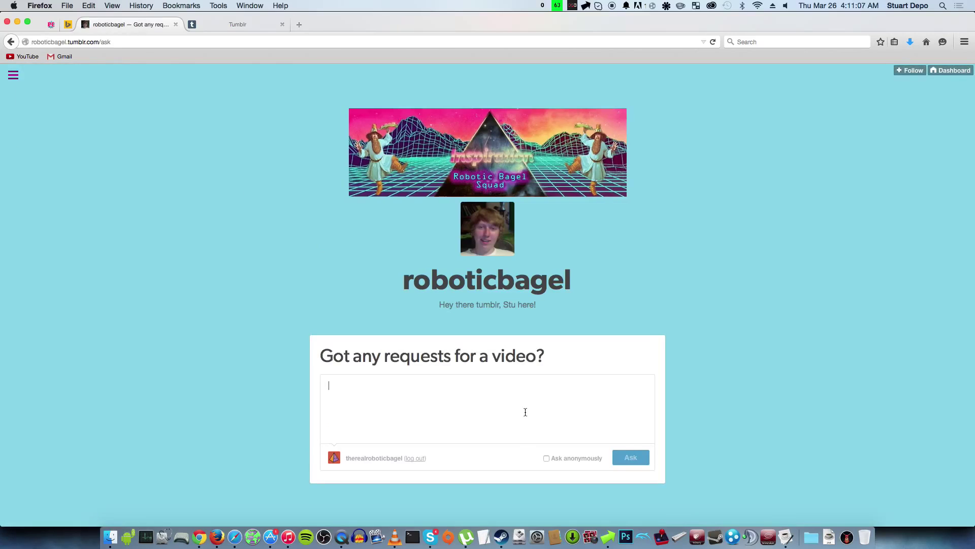
pyautogui.write('This is th')
pyautogui.write('e real Stuart ')
pyautogui.write('Depo from')
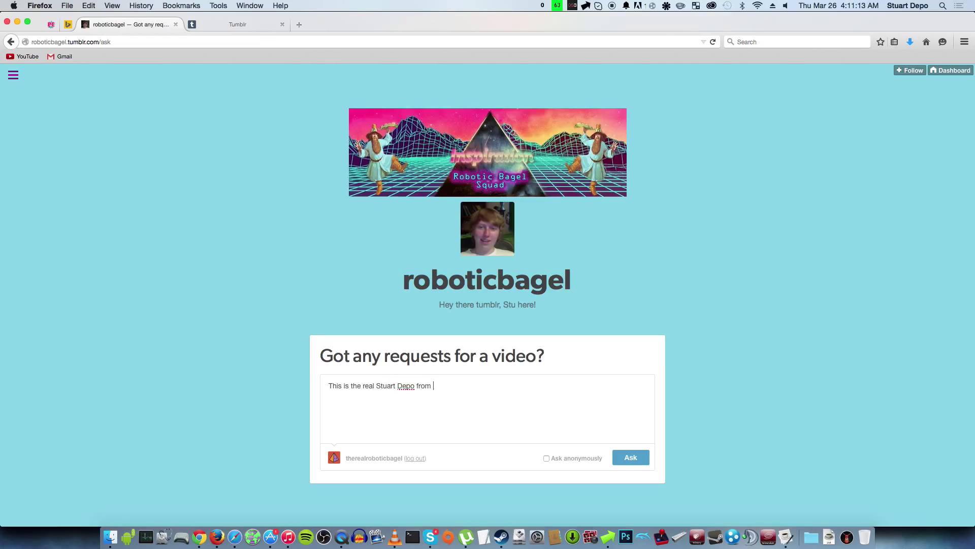
pyautogui.write(' RoboticBasg')
pyautogui.press('BackSpace')
pyautogui.write('gel Pr')
pyautogui.write('oductions.')
pyautogui.write("I don't know if")
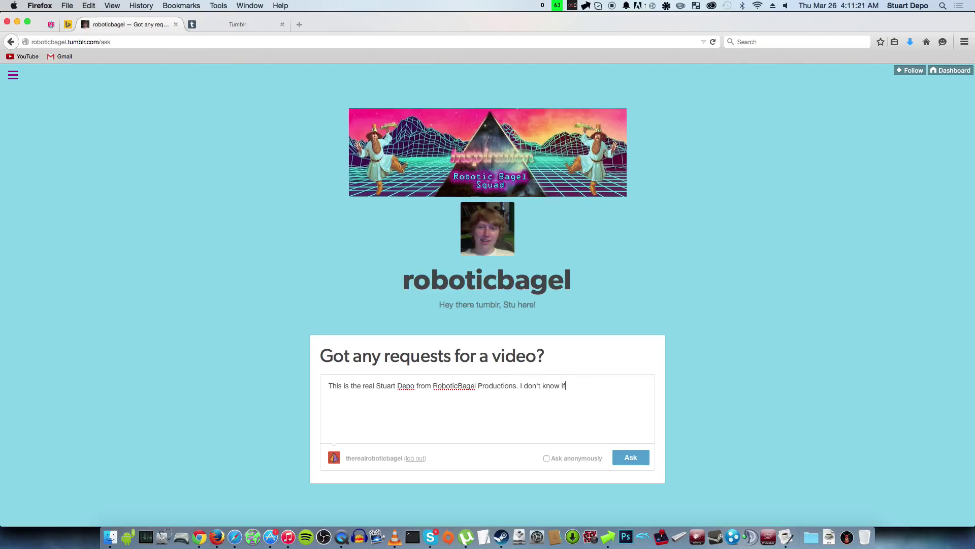
pyautogui.write(' you are a')
pyautogui.write(' fan of me or ')
pyautogui.write('what but what ')
pyautogui.write("you're doing is")
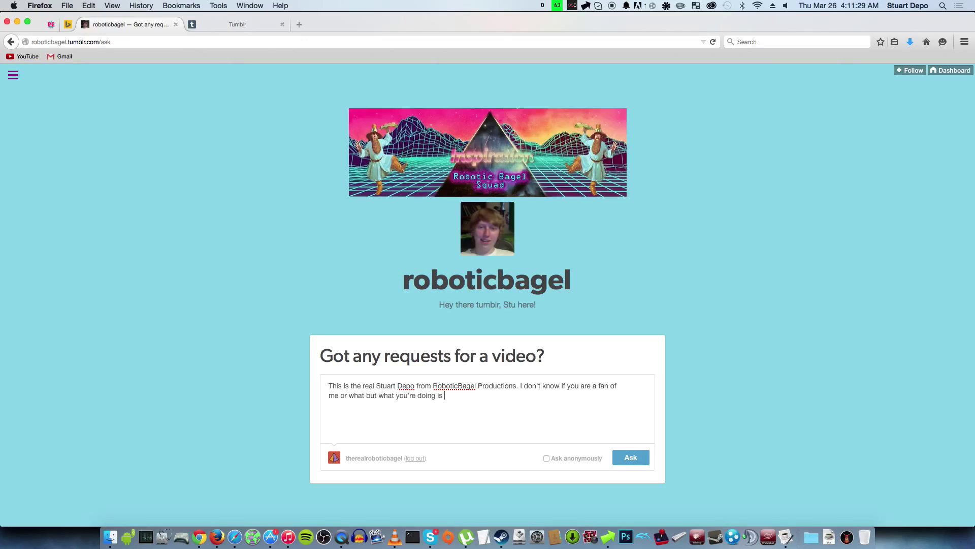
pyautogui.write('illegal and ')
pyautogui.write('I was')
pyautogui.write('nt you')
pyautogui.write(' to stop stea')
pyautogui.write('ling my identit')
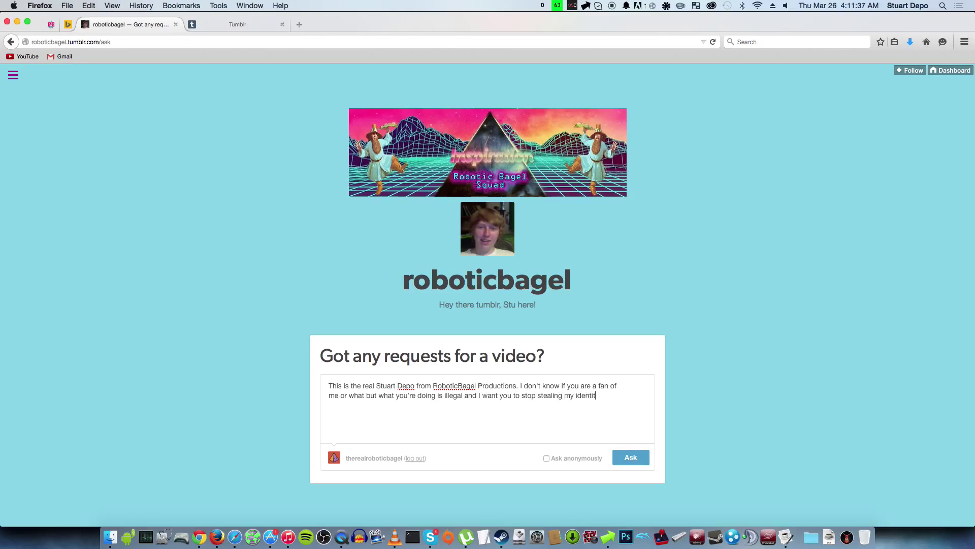
pyautogui.write('y.')
pyautogui.write(' Thi')
pyautogui.write('s is unacceptab')
pyautogui.write('le, and for ')
pyautogui.write('you to')
pyautogui.write('take re')
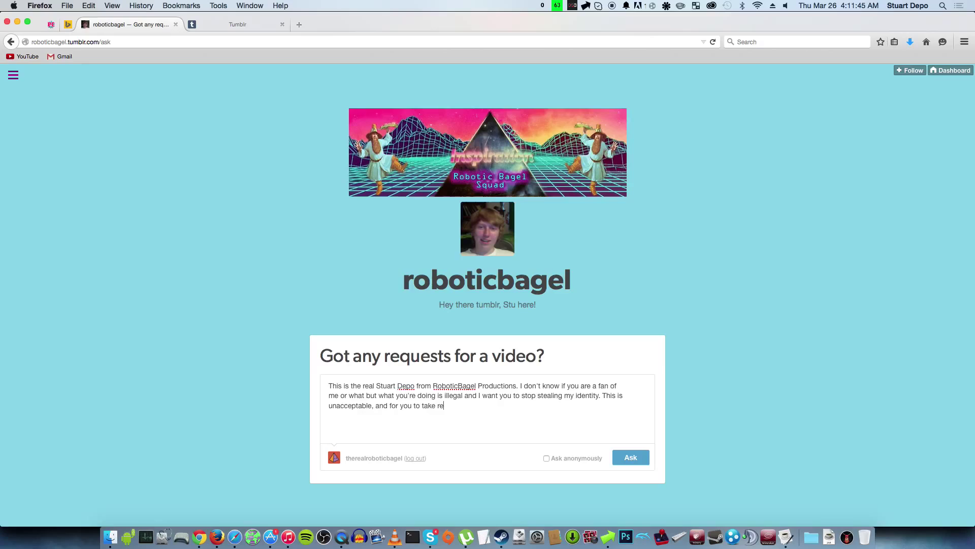
pyautogui.write('quests for ')
pyautogui.write('videos knowing')
pyautogui.write(' fu')
pyautogui.write('ll well')
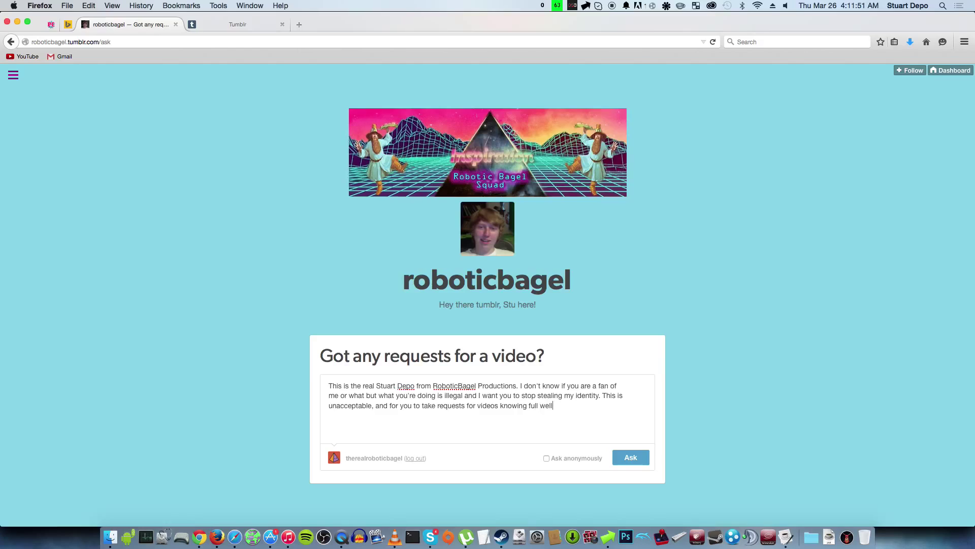
pyautogui.write(' that ')
pyautogui.write('they ')
pyautogui.write('will n')
pyautogui.write('ever')
pyautogui.write(' be made,')
pyautogui.write('since you are')
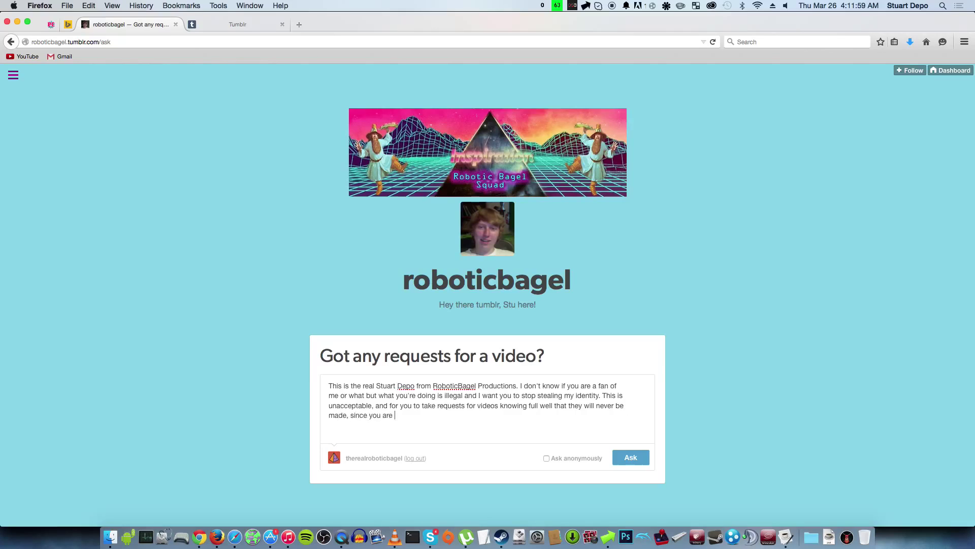
pyautogui.write(' not the real me. It')
pyautogui.write("'s just ")
pyautogui.write('mean, pl')
pyautogui.write("ease stop.I've")
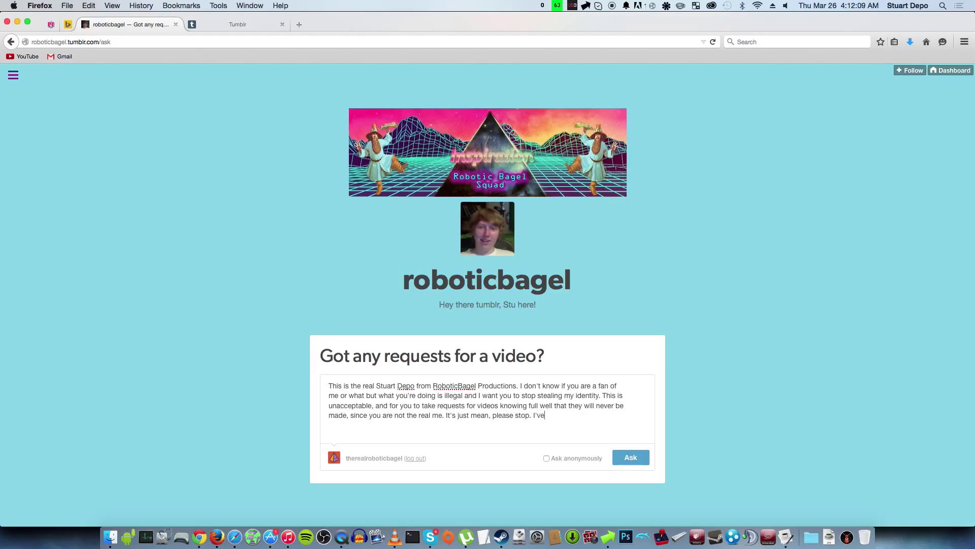
pyautogui.write(' already emai')
pyautogui.write('led tu')
pyautogui.write('mblr and your li')
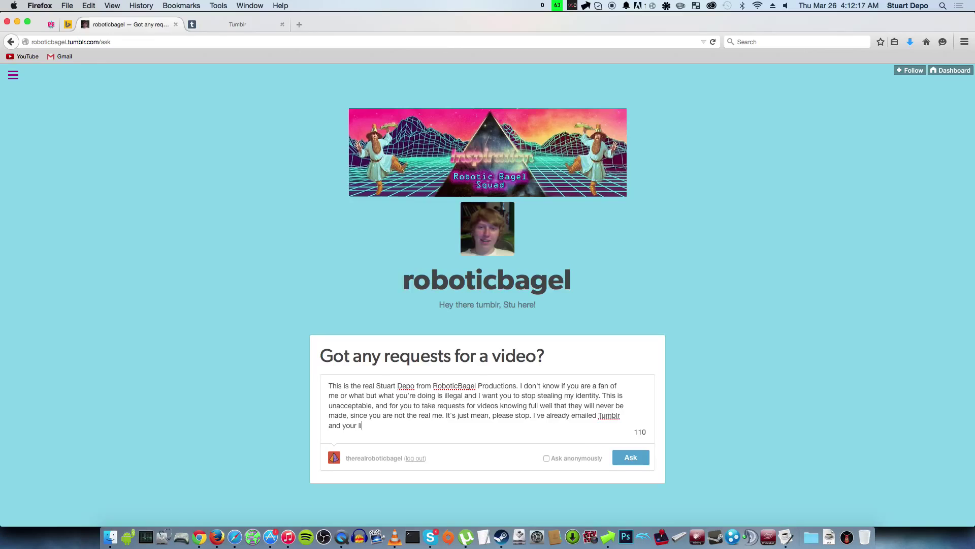
pyautogui.write('ttle blog will')
pyautogui.write(' be taken')
pyautogui.press('BackSpace')
pyautogui.write('n down very s')
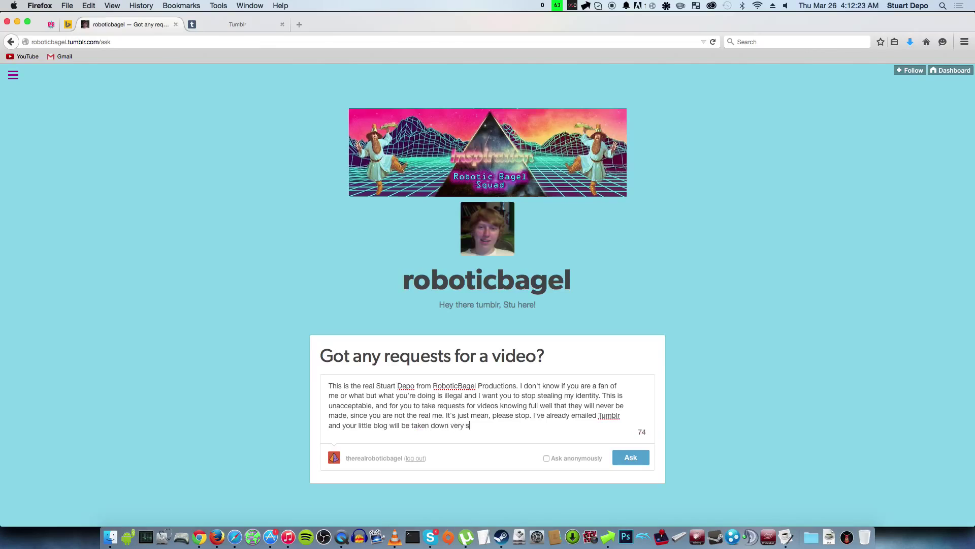
pyautogui.write('oon')
pyautogui.write('-Stuart')
pyautogui.hotkey('alt', 'Left')
pyautogui.click(630, 459)
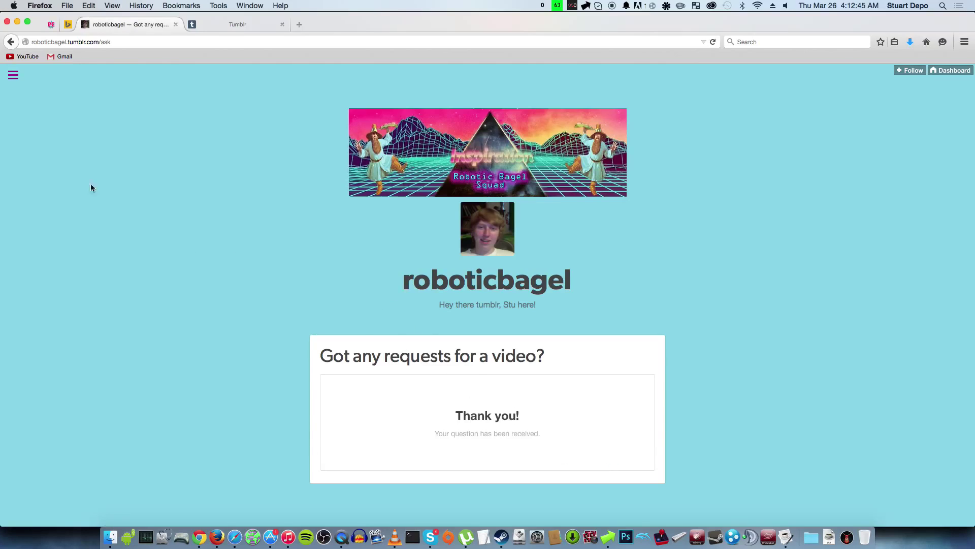
# - Return to the roboticbagel blog's home page through its navigation menu
pyautogui.click(12, 77)
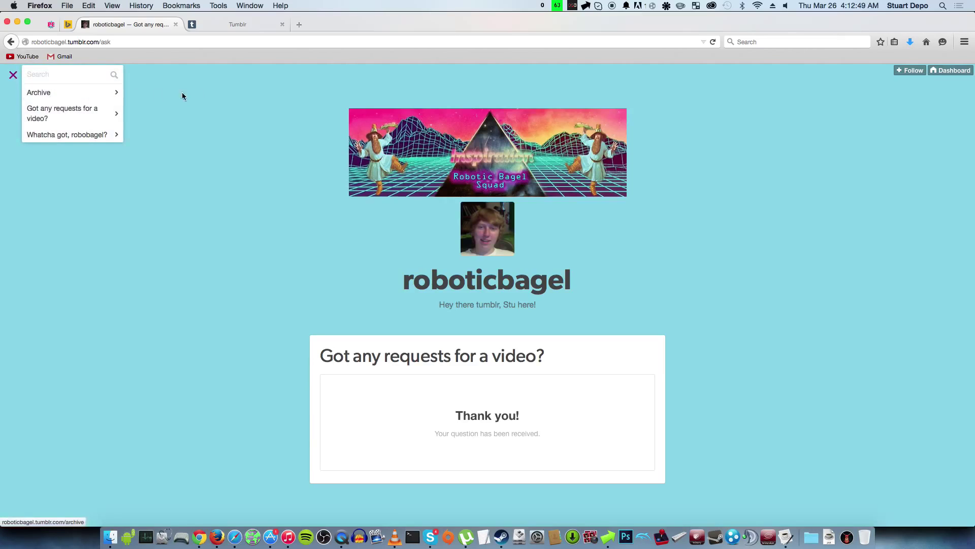
pyautogui.click(488, 290)
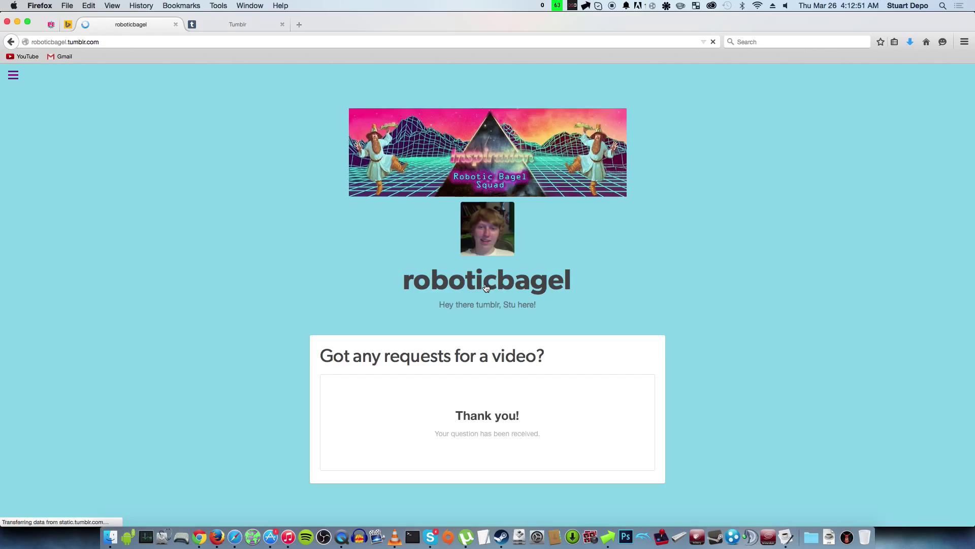
pyautogui.scroll(-5, 458, 275)
pyautogui.scroll(2, 564, 279)
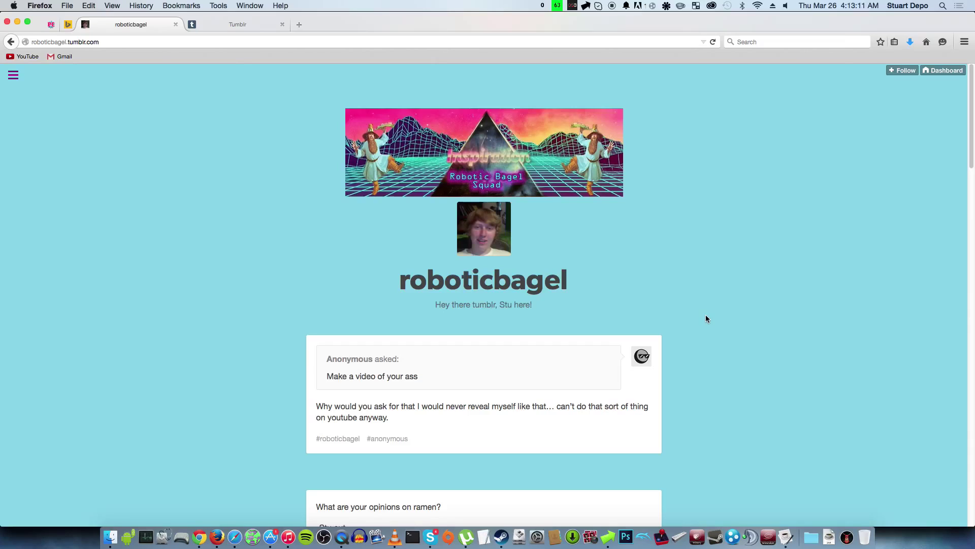
pyautogui.scroll(-3, 706, 315)
pyautogui.scroll(-10, 768, 231)
pyautogui.scroll(-10, 742, 252)
pyautogui.scroll(-5, 693, 263)
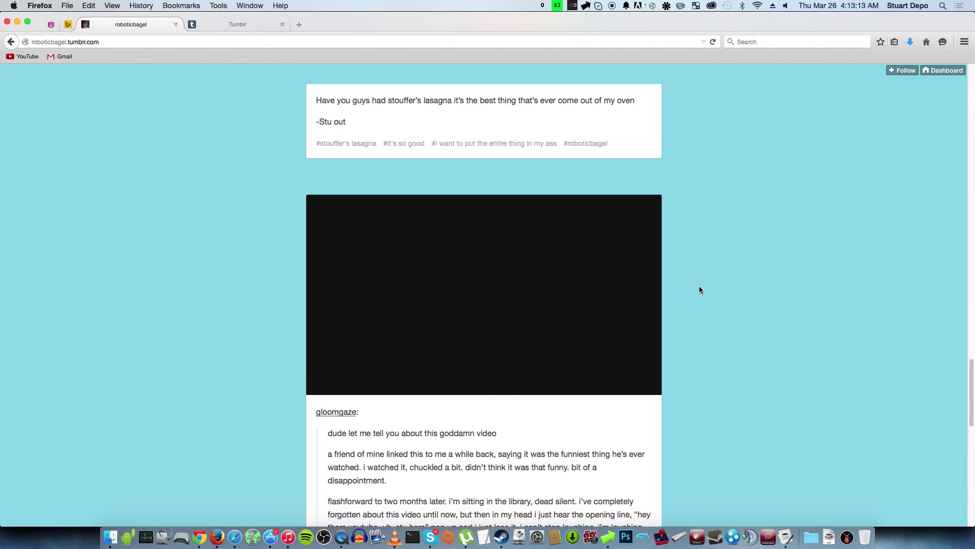
pyautogui.scroll(-5, 699, 289)
pyautogui.scroll(-10, 549, 301)
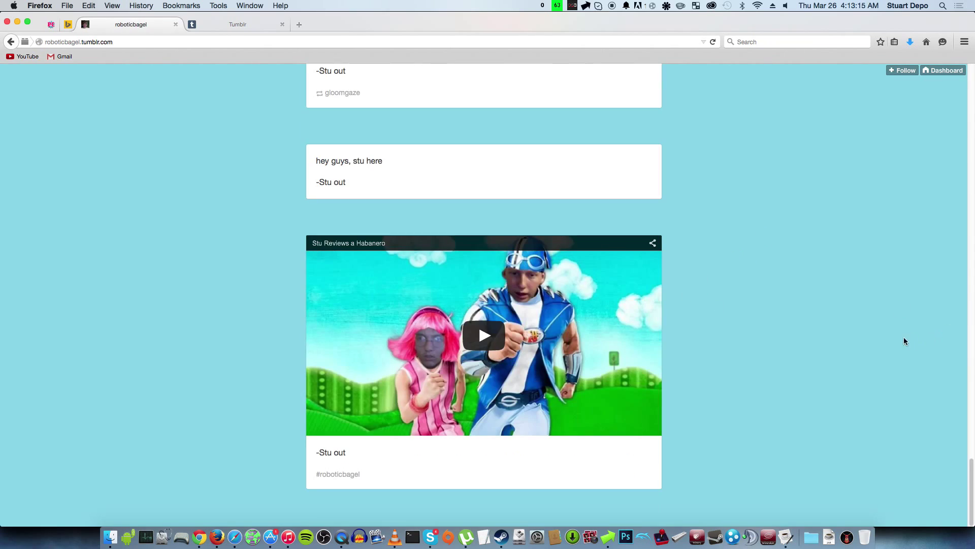
pyautogui.scroll(7, 599, 192)
pyautogui.scroll(10, 106, 138)
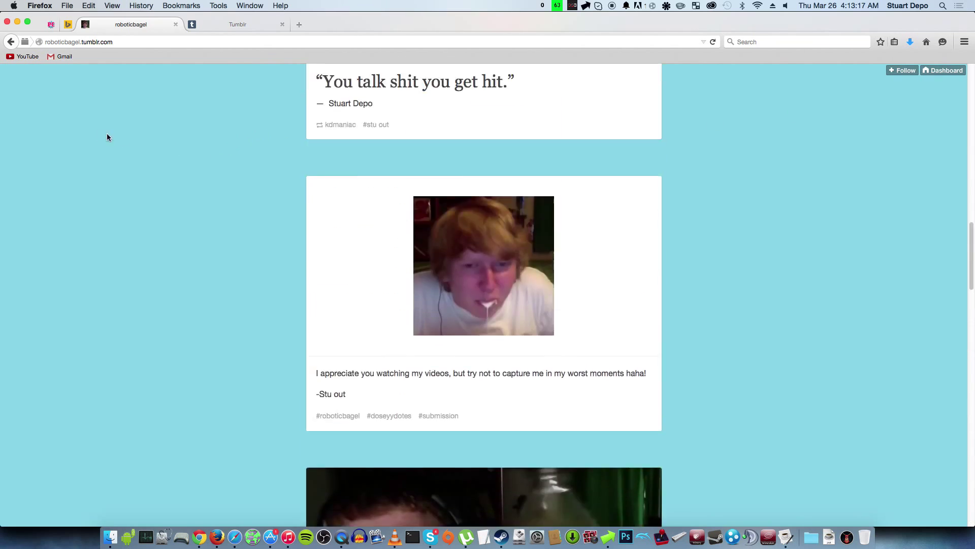
pyautogui.scroll(10, 15, 175)
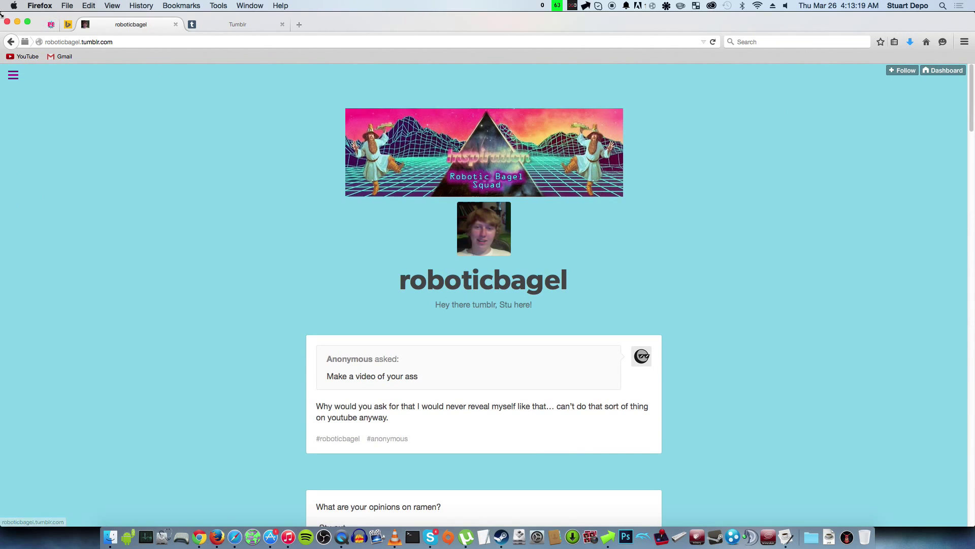
# - Toggle the blog menu and view share options on the anonymous ask and ramen posts
pyautogui.click(13, 76)
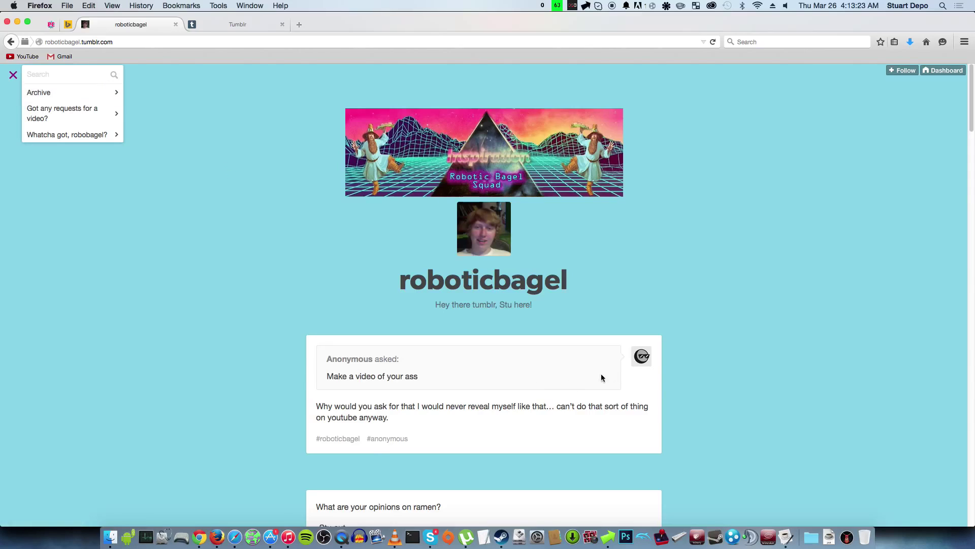
pyautogui.click(430, 412)
pyautogui.moveTo(484, 407)
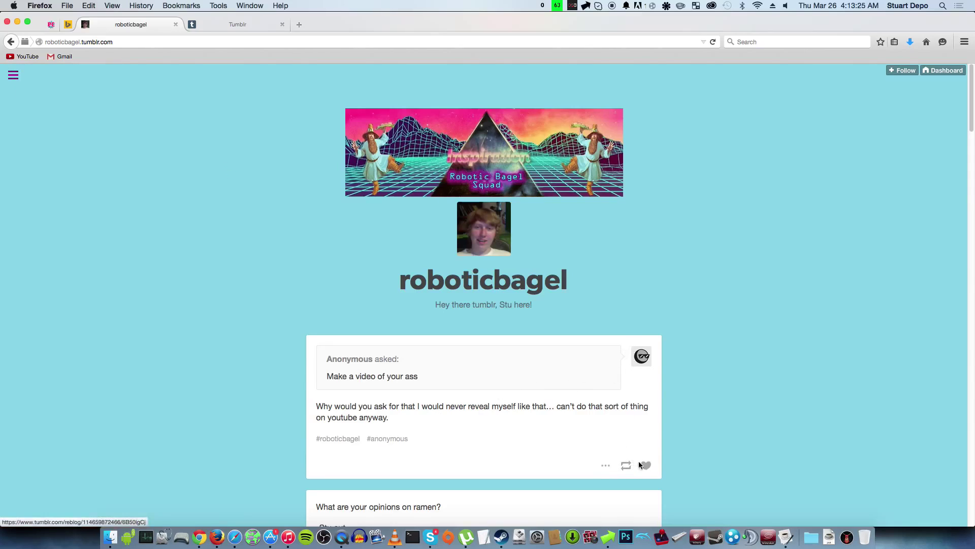
pyautogui.click(602, 466)
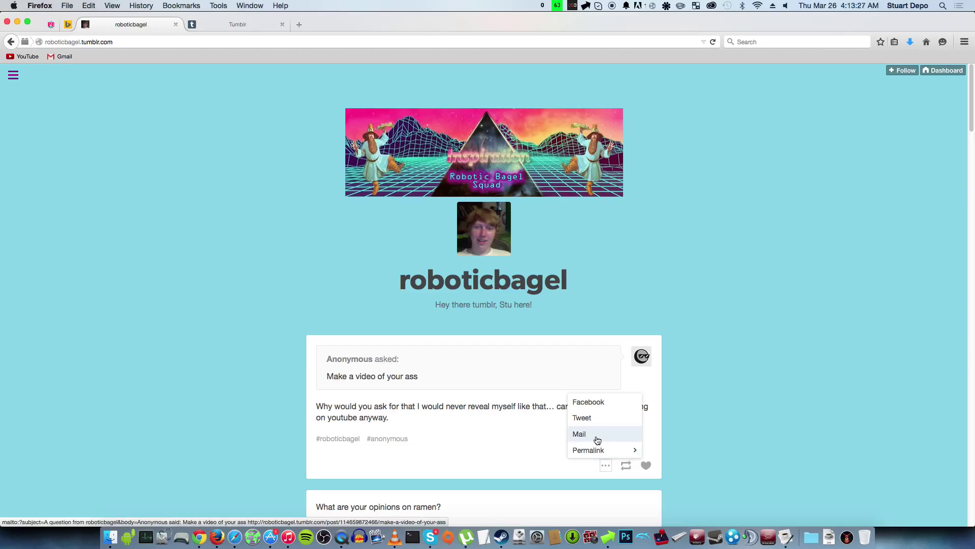
pyautogui.scroll(-5, 647, 388)
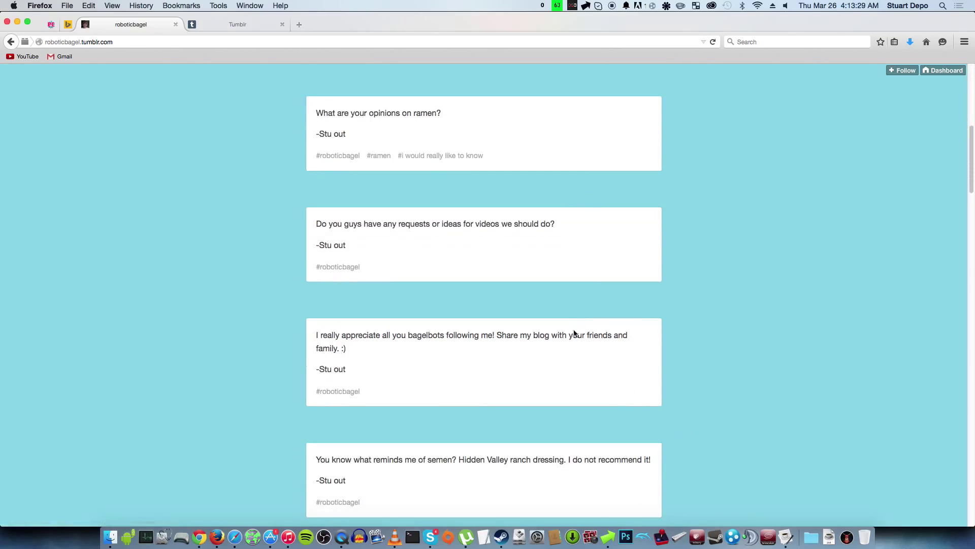
pyautogui.click(605, 184)
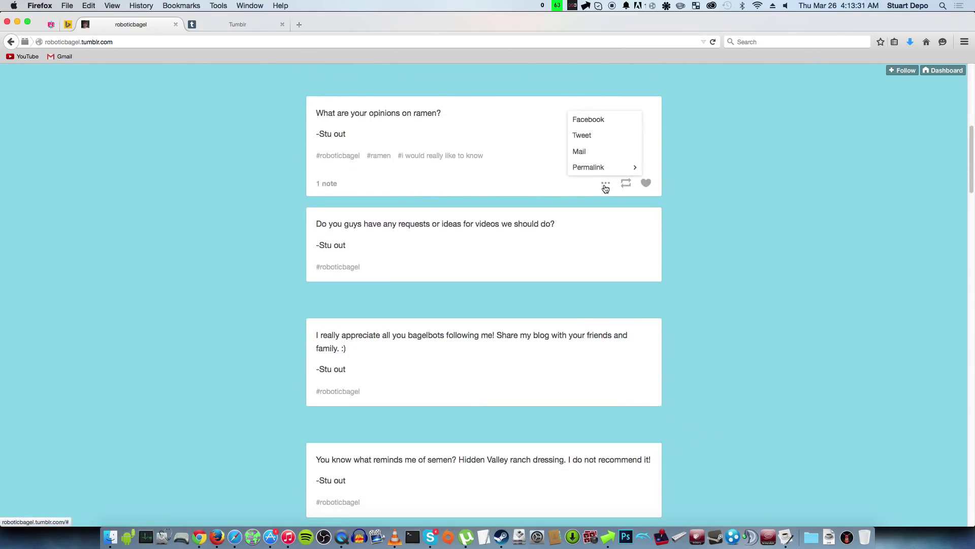
pyautogui.scroll(-2, 42, 257)
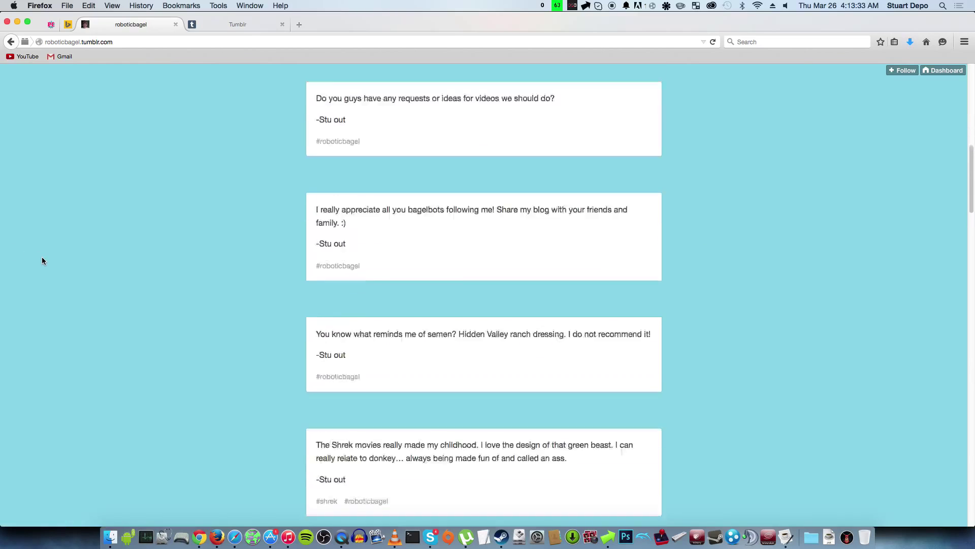
pyautogui.scroll(10, 42, 257)
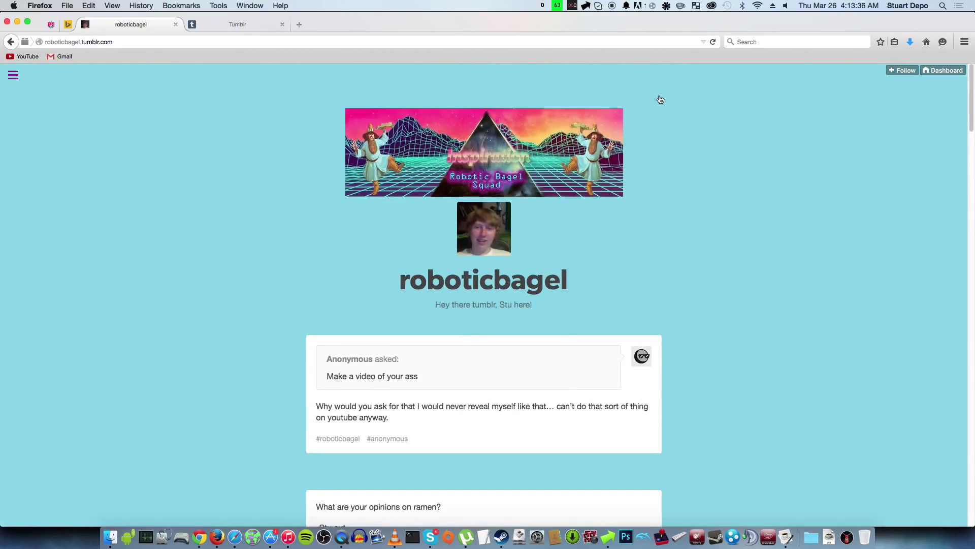
pyautogui.scroll(-5, 640, 123)
pyautogui.scroll(-1, 625, 164)
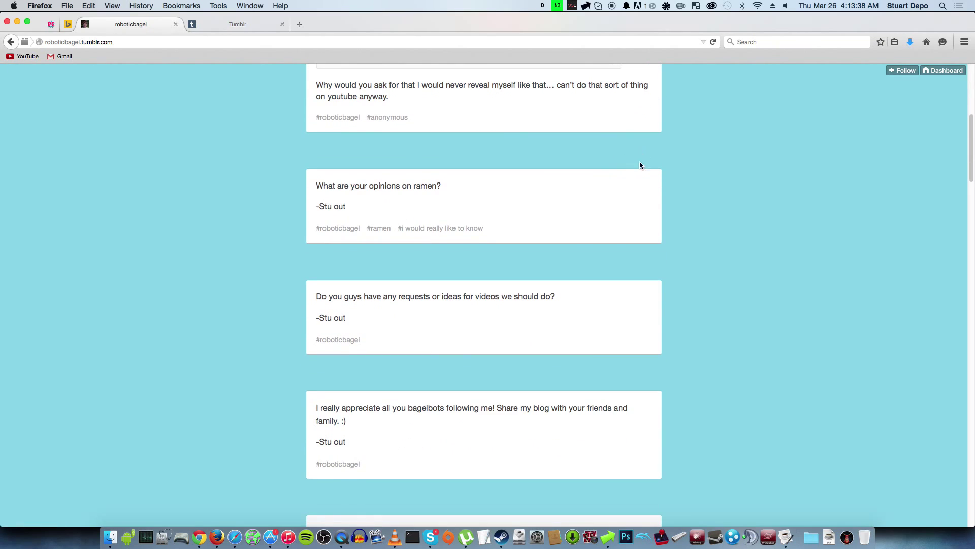
pyautogui.doubleClick(479, 297)
pyautogui.click(477, 299)
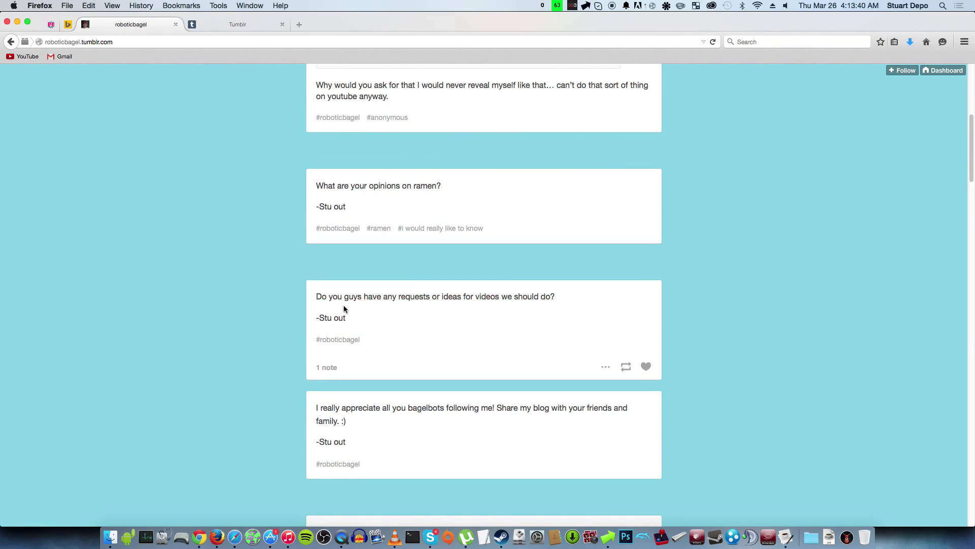
pyautogui.scroll(-2, 270, 256)
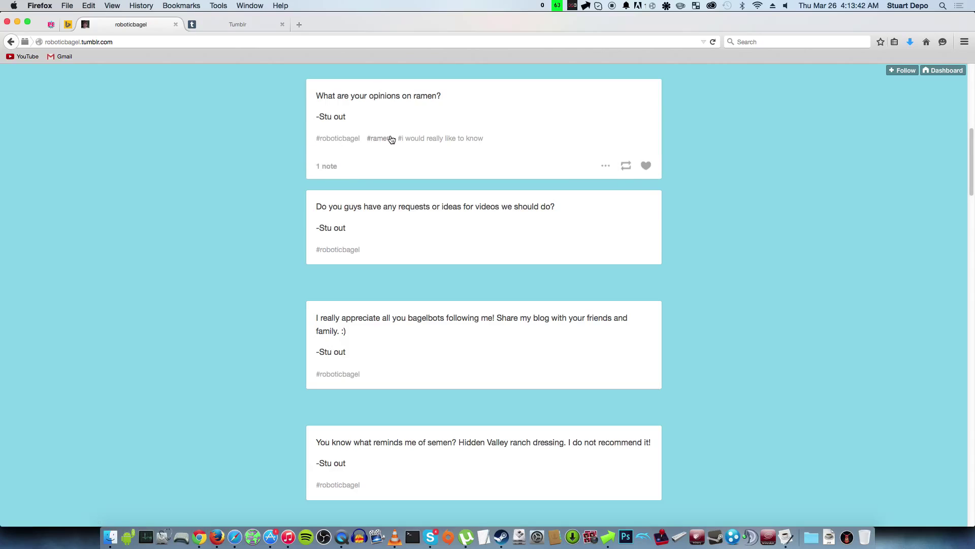
pyautogui.scroll(-3, 351, 229)
pyautogui.scroll(3, 345, 234)
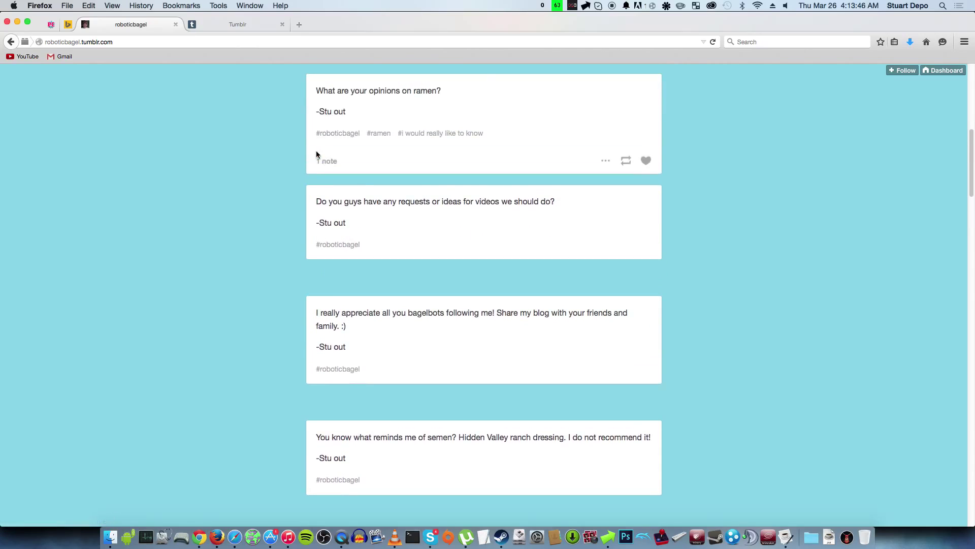
pyautogui.click(330, 396)
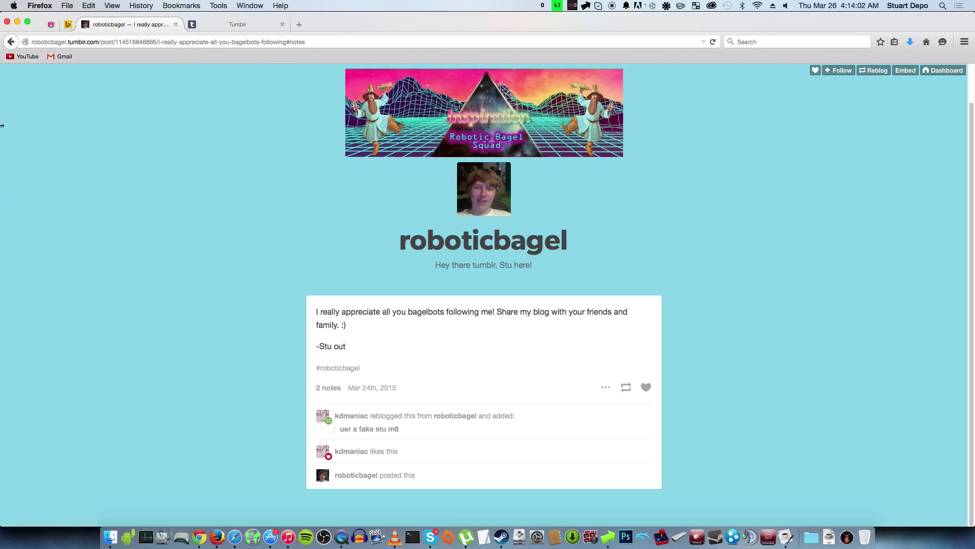
pyautogui.click(10, 41)
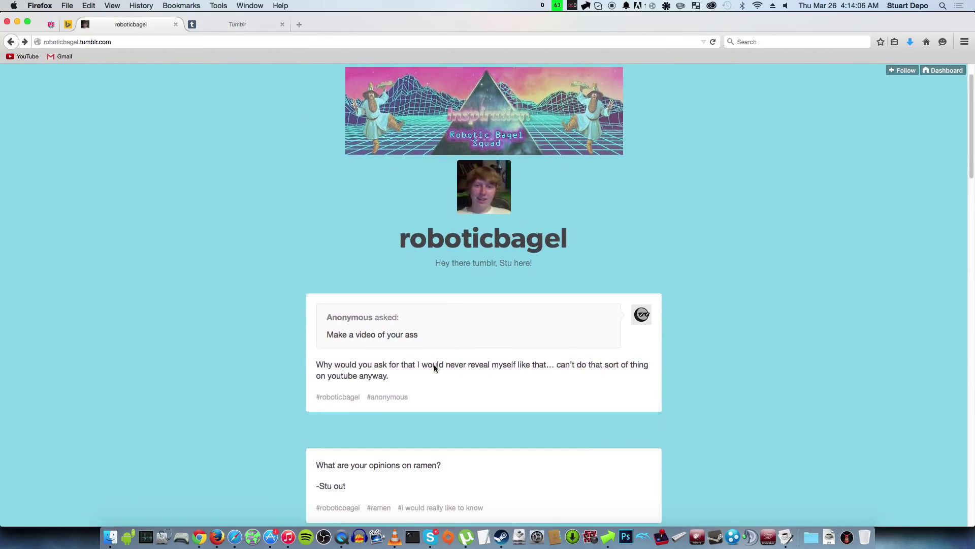
pyautogui.moveTo(417, 374)
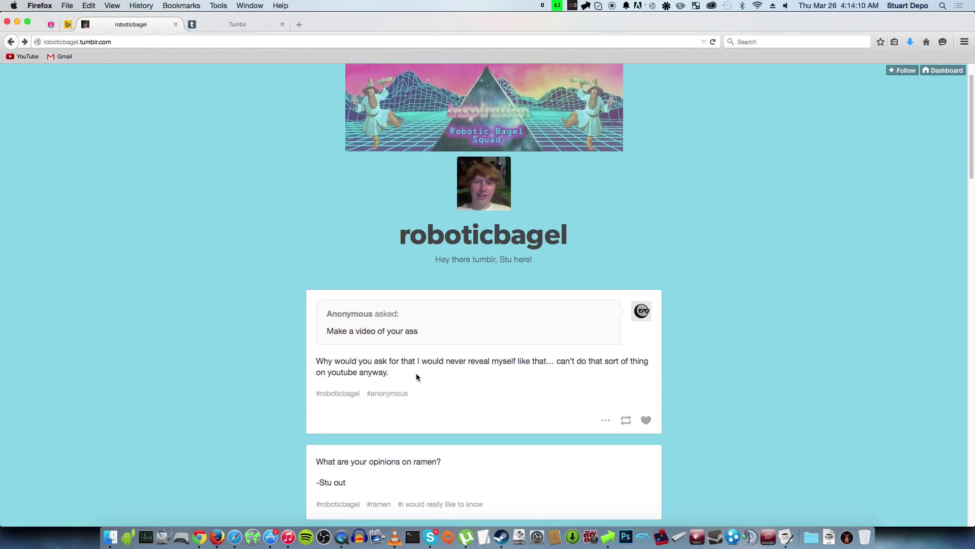
pyautogui.scroll(-3, 416, 377)
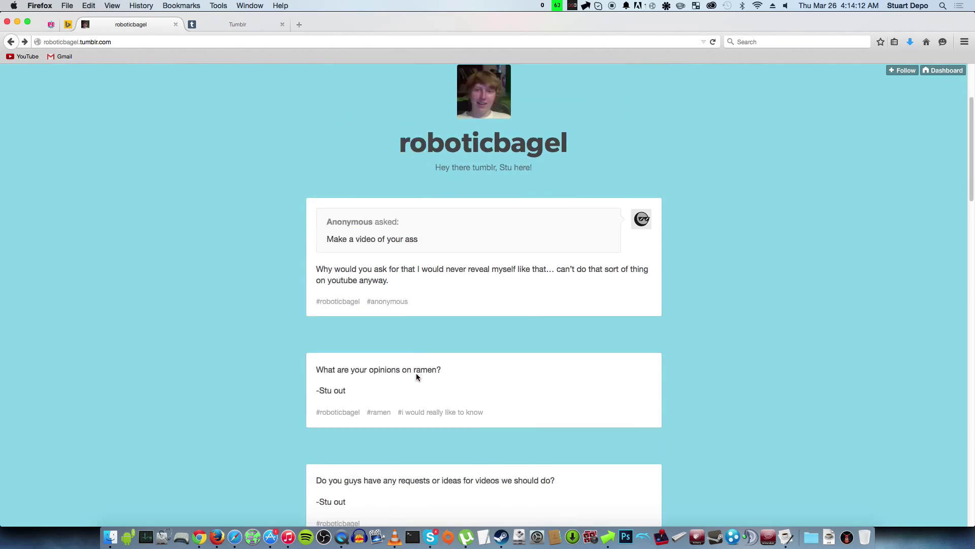
pyautogui.scroll(-5, 416, 373)
pyautogui.scroll(3, 414, 213)
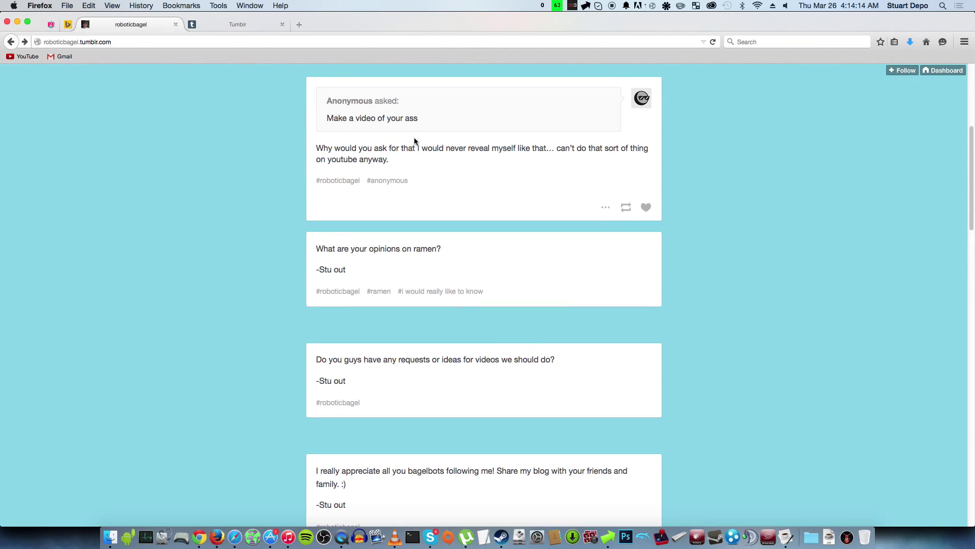
pyautogui.scroll(-5, 401, 373)
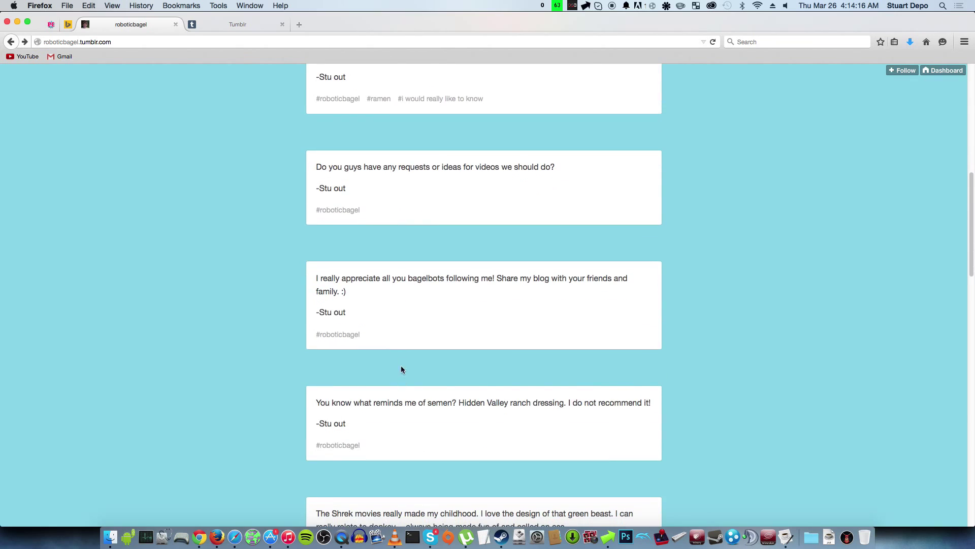
pyautogui.scroll(-3, 402, 305)
pyautogui.scroll(-2, 398, 344)
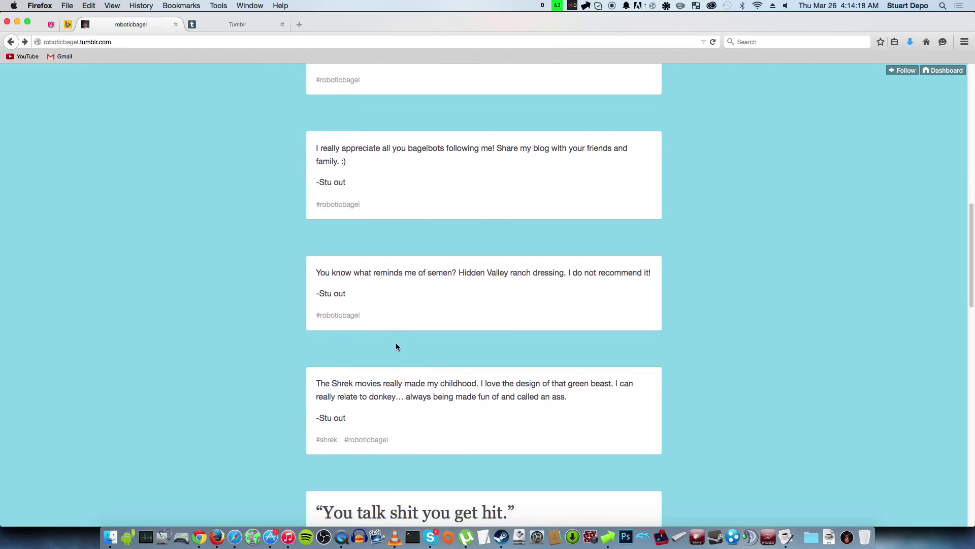
pyautogui.scroll(-5, 398, 358)
pyautogui.scroll(-3, 404, 351)
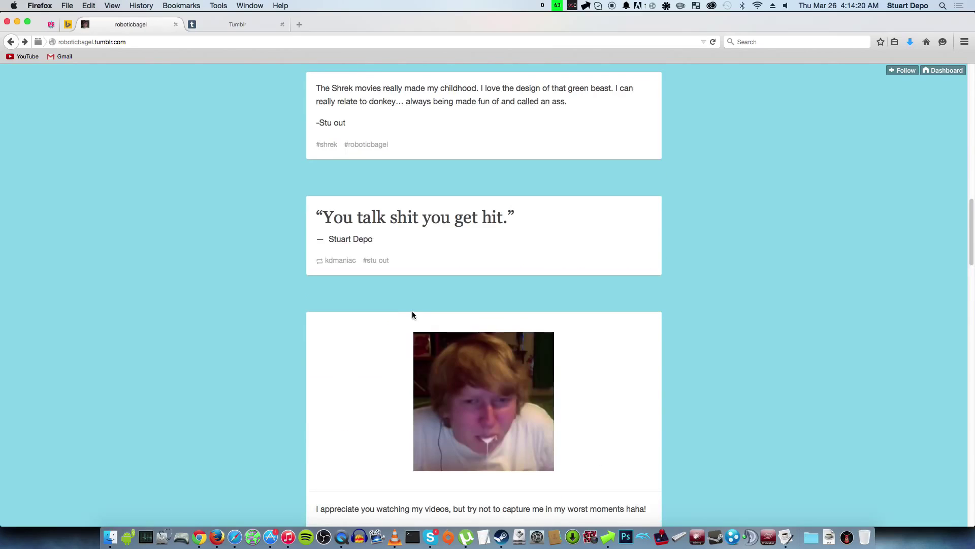
# - Open the 'You talk shit you get hit.' quote post's page with its six notes
pyautogui.moveTo(483, 235)
pyautogui.click(329, 289)
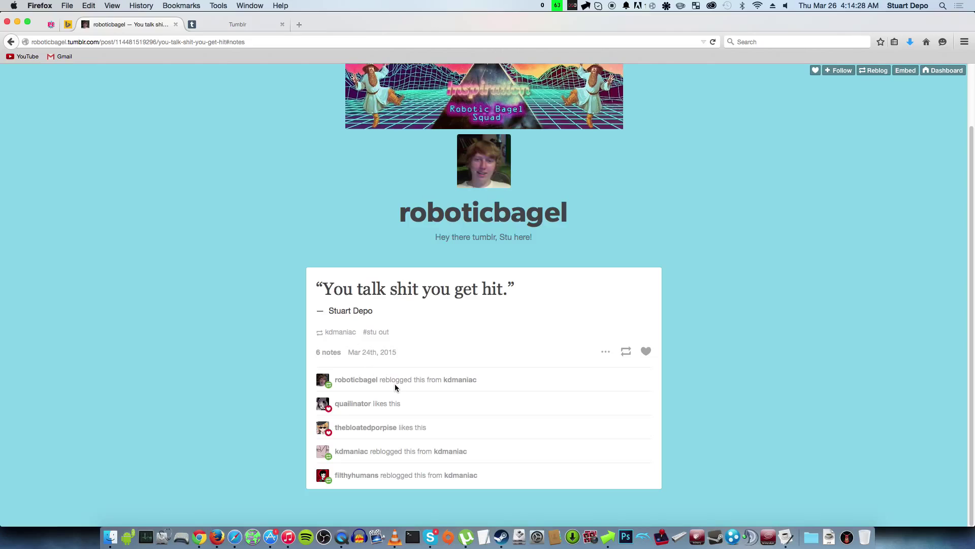
pyautogui.click(352, 452)
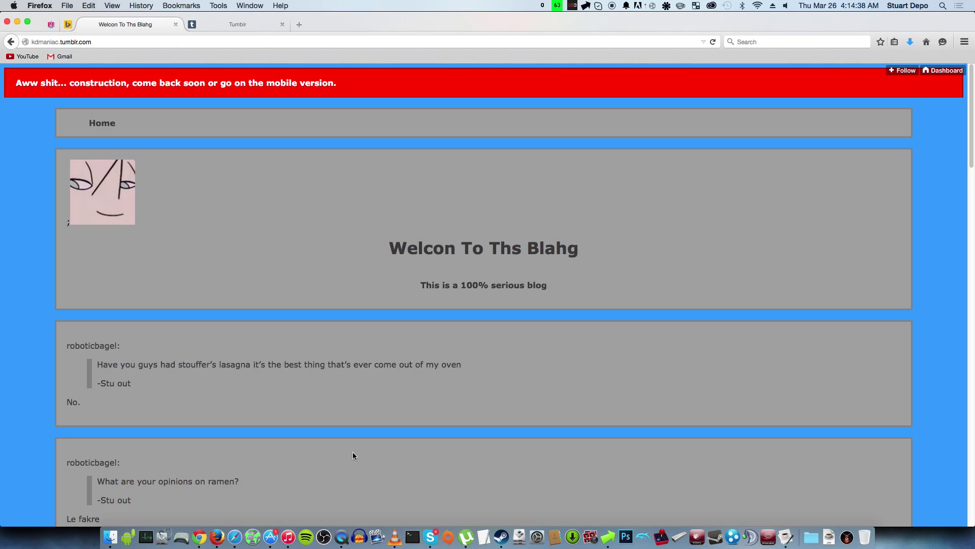
pyautogui.scroll(-3, 353, 455)
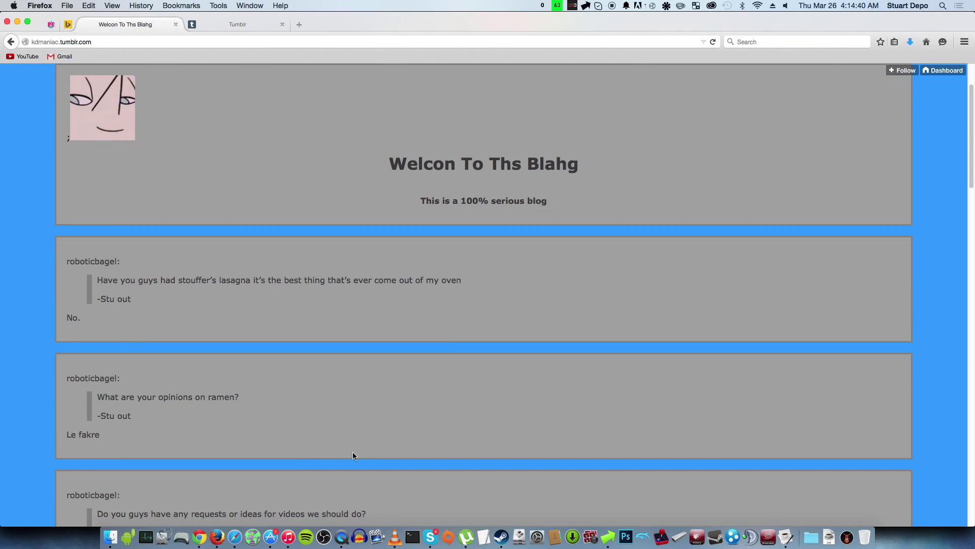
pyautogui.scroll(-1, 353, 454)
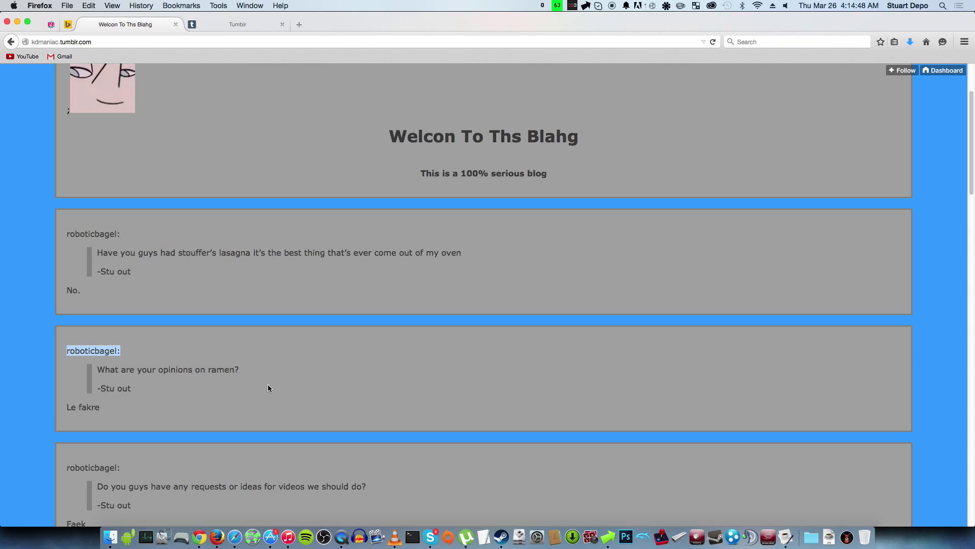
pyautogui.scroll(-5, 267, 385)
pyautogui.scroll(-3, 223, 379)
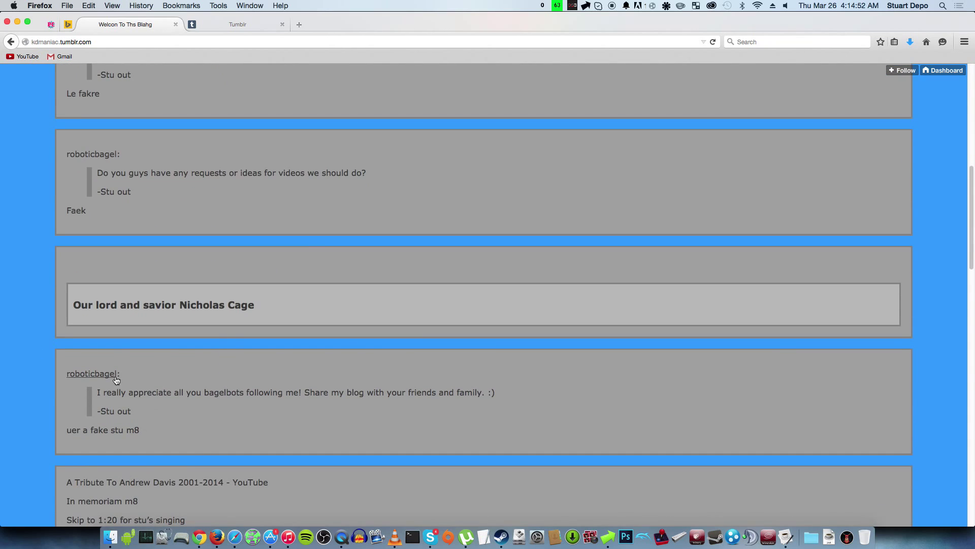
pyautogui.scroll(-1, 115, 376)
pyautogui.scroll(-1, 115, 376)
pyautogui.scroll(-1, 113, 397)
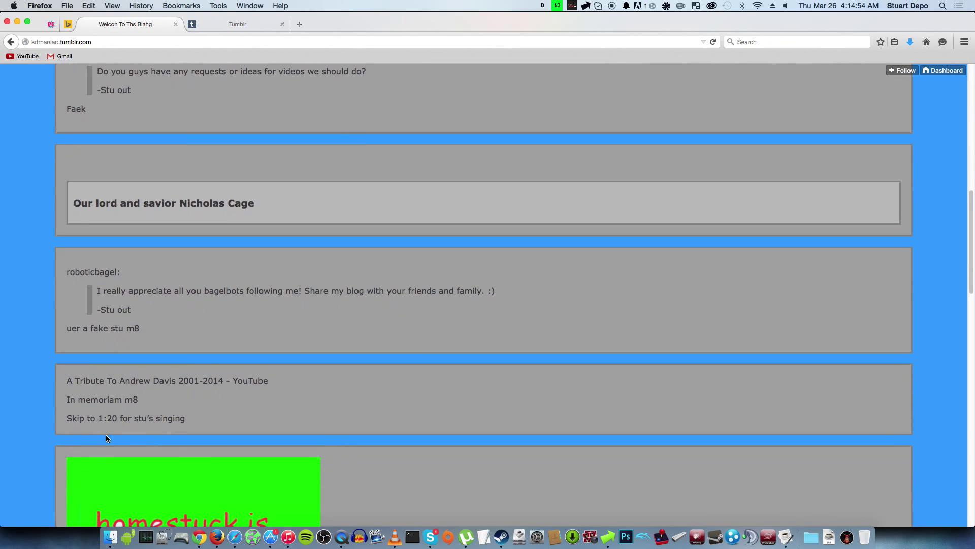
pyautogui.scroll(-1, 106, 435)
pyautogui.scroll(-3, 119, 449)
pyautogui.scroll(-3, 180, 407)
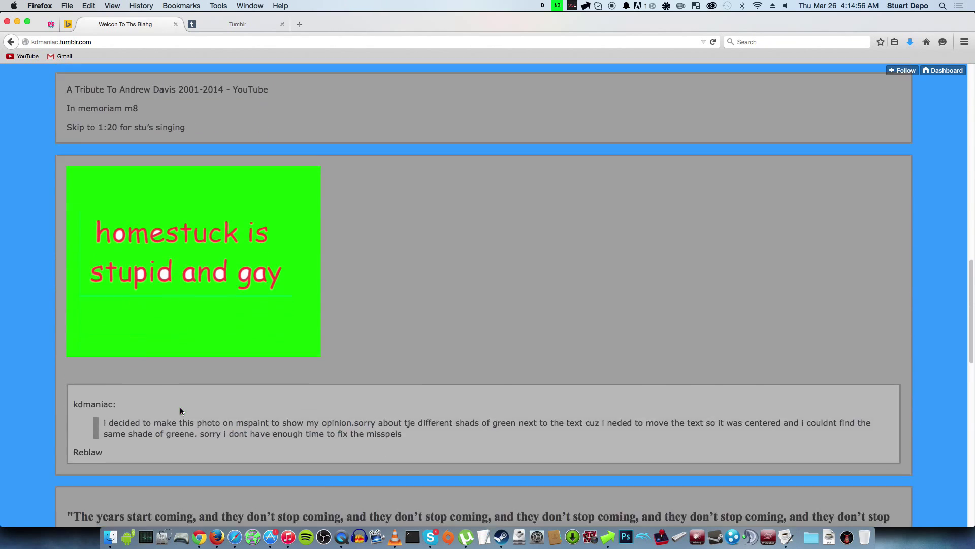
pyautogui.scroll(-2, 181, 405)
pyautogui.scroll(10, 183, 410)
pyautogui.scroll(10, 184, 410)
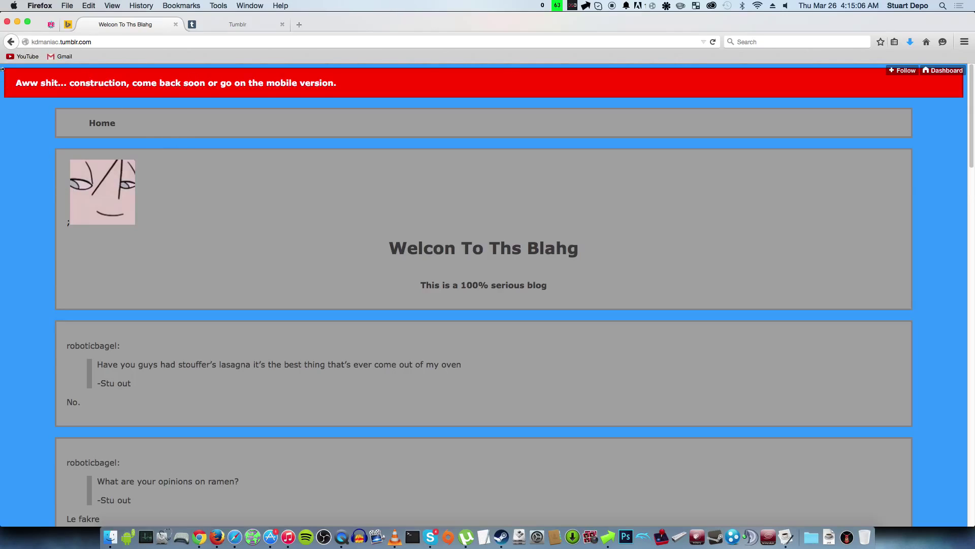
# - Go back to the roboticbagel feed and view the video post's notes page
pyautogui.click(11, 43)
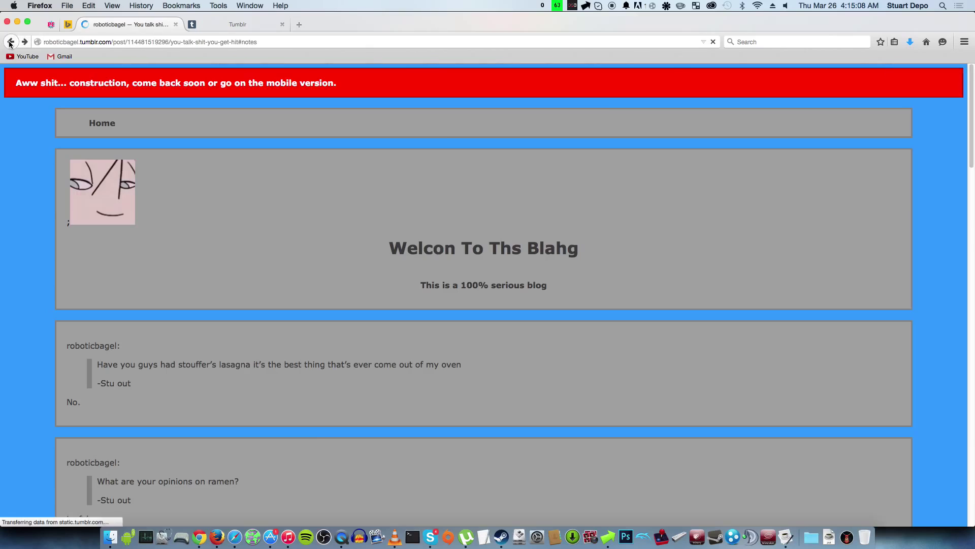
pyautogui.click(10, 42)
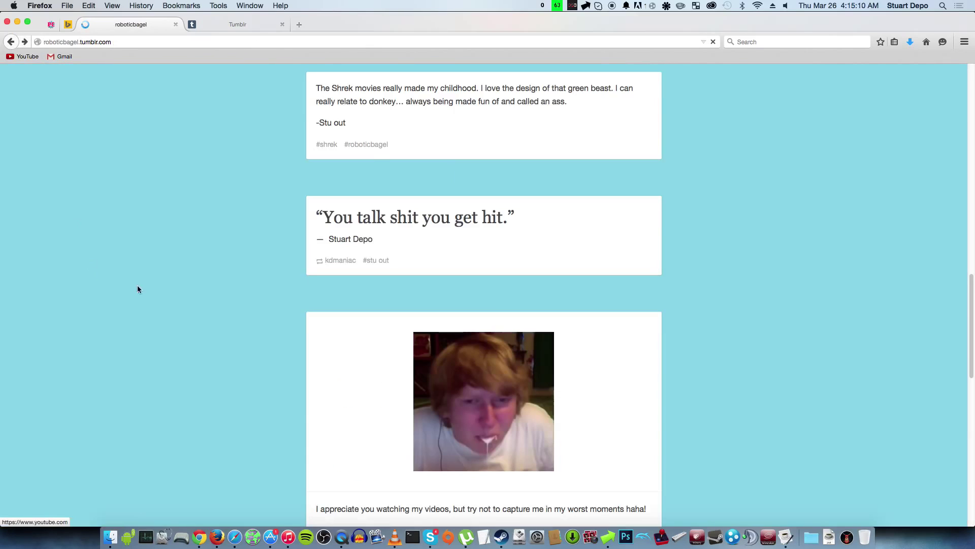
pyautogui.scroll(-2, 327, 351)
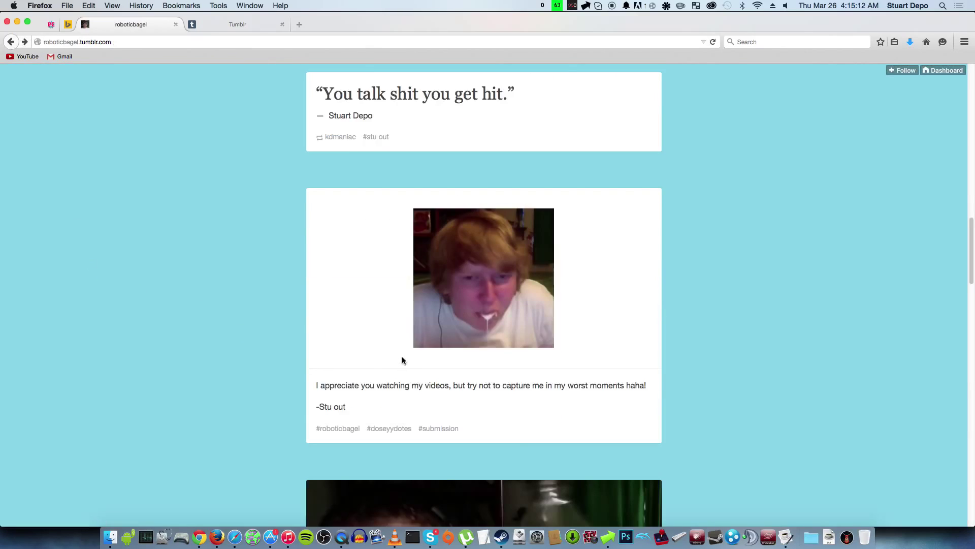
pyautogui.scroll(-4, 396, 364)
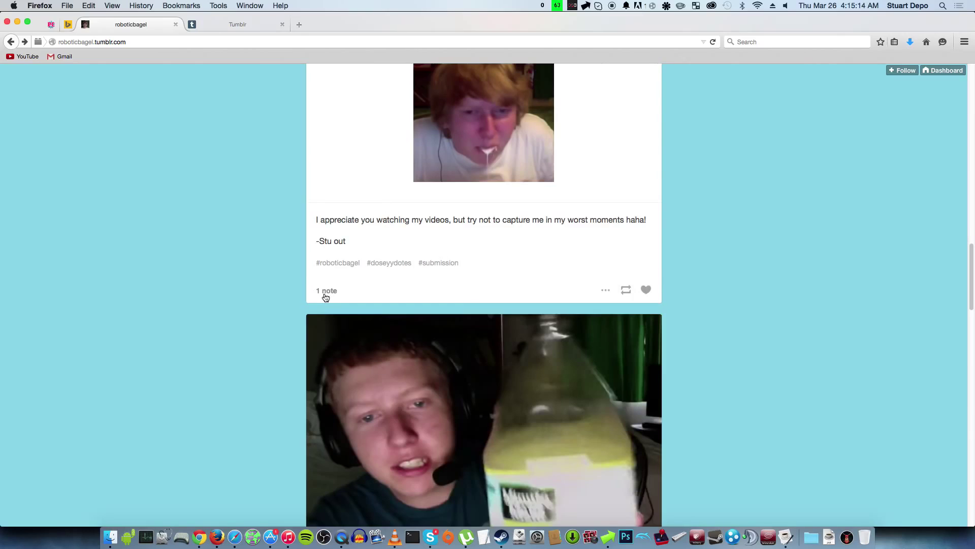
pyautogui.click(326, 289)
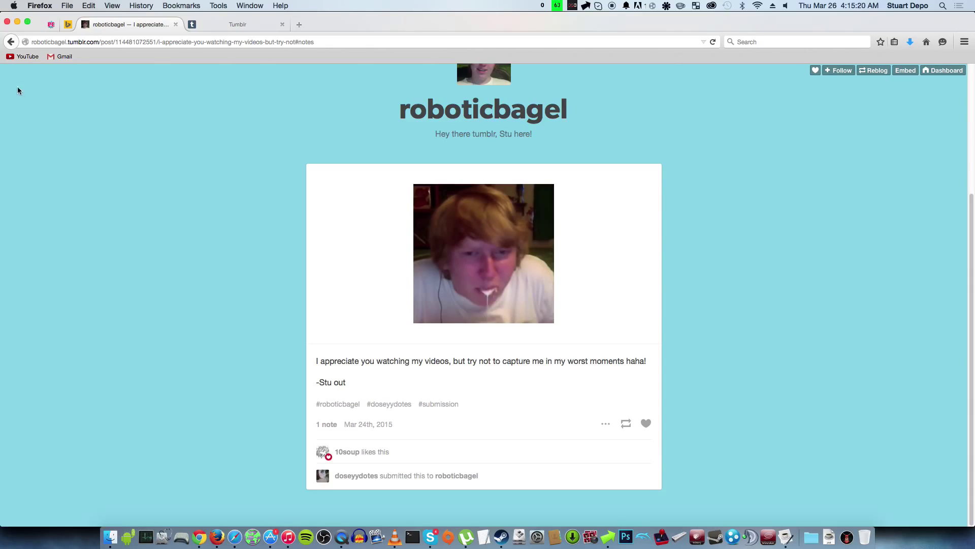
pyautogui.click(10, 42)
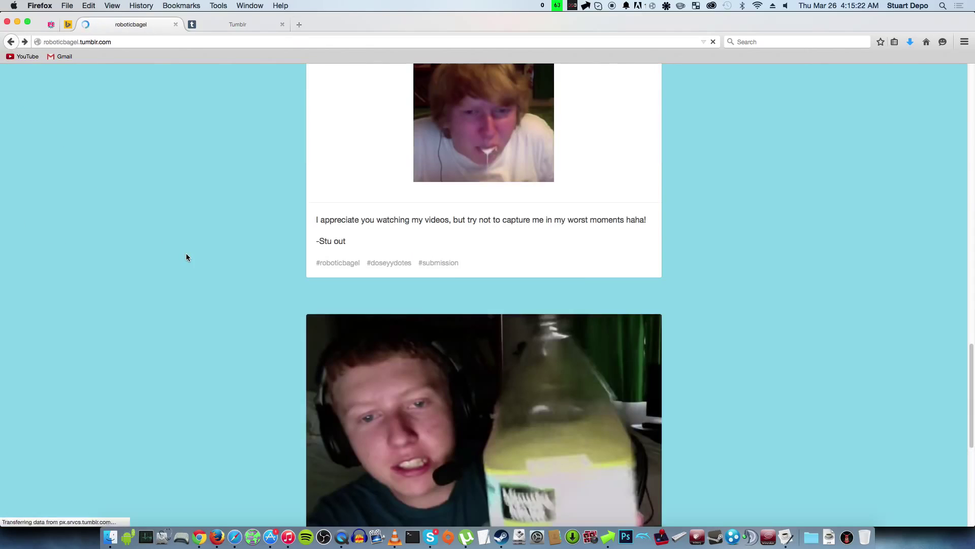
pyautogui.scroll(-5, 229, 271)
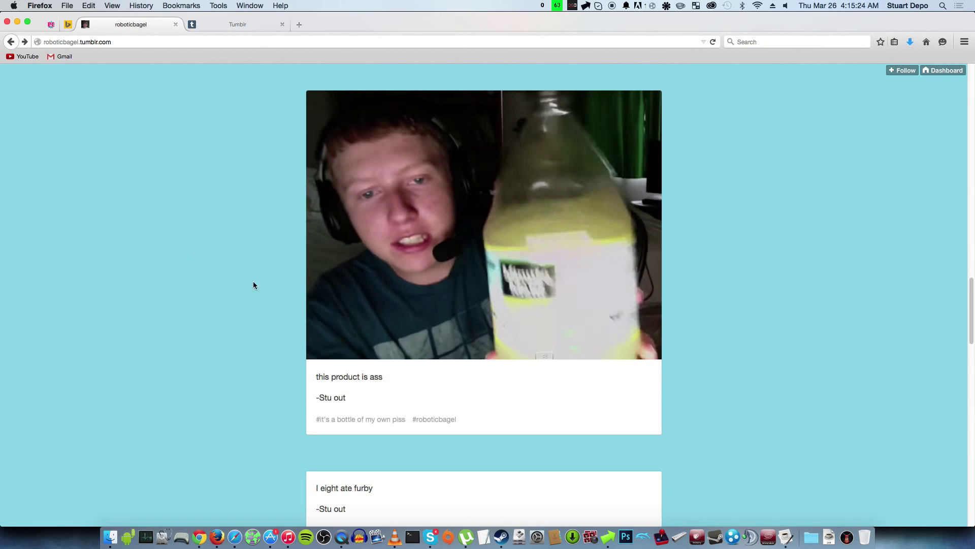
pyautogui.scroll(-1, 389, 390)
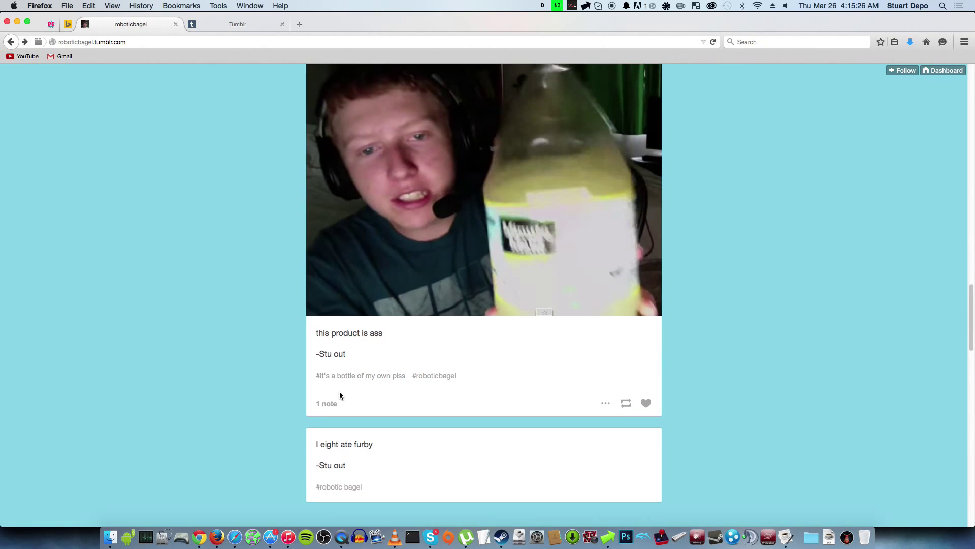
# - Check the bottle post's single note, then go back to the ask confirmation page
pyautogui.click(332, 403)
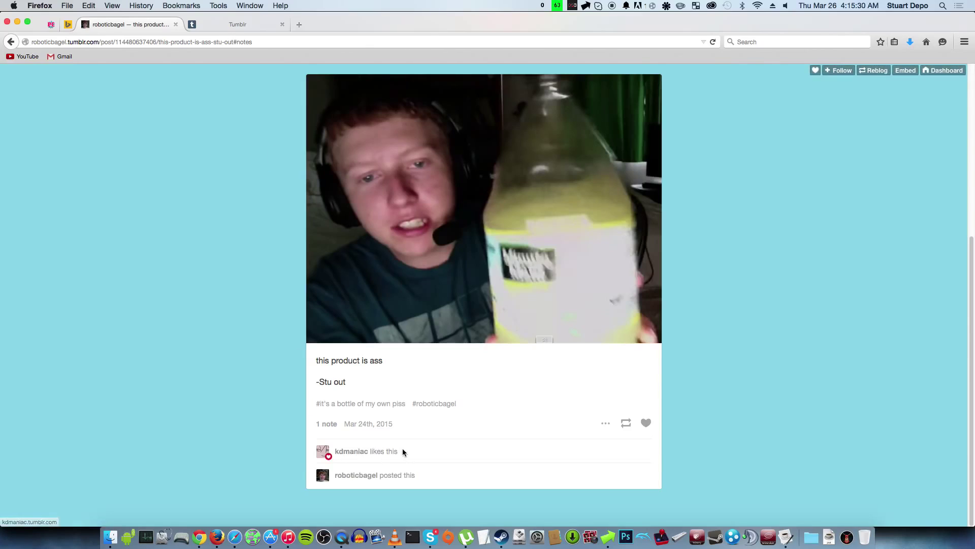
pyautogui.click(8, 42)
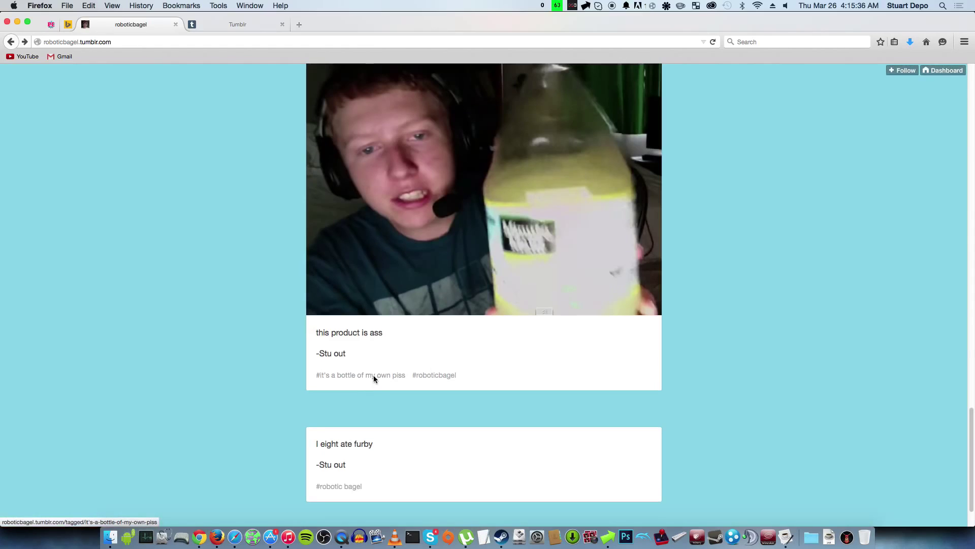
pyautogui.click(10, 41)
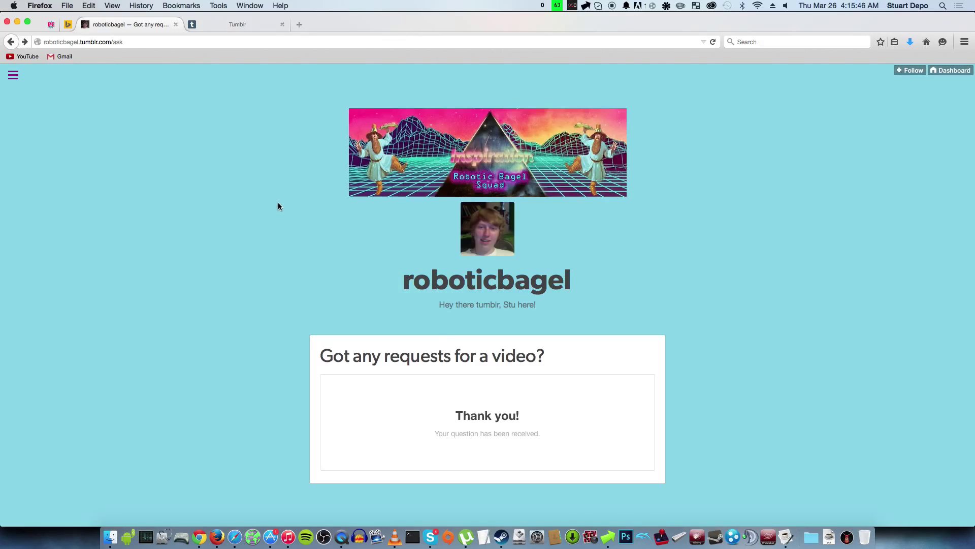
# - Return to the roboticbagel home page and reach kdmaniac's blog via the lasagna post's notes
pyautogui.click(14, 75)
pyautogui.click(442, 282)
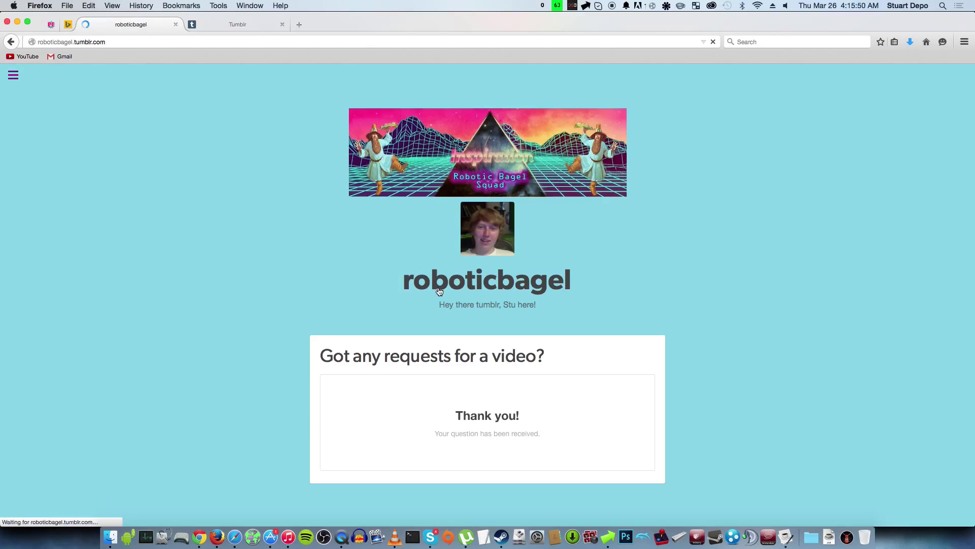
pyautogui.scroll(-5, 973, 302)
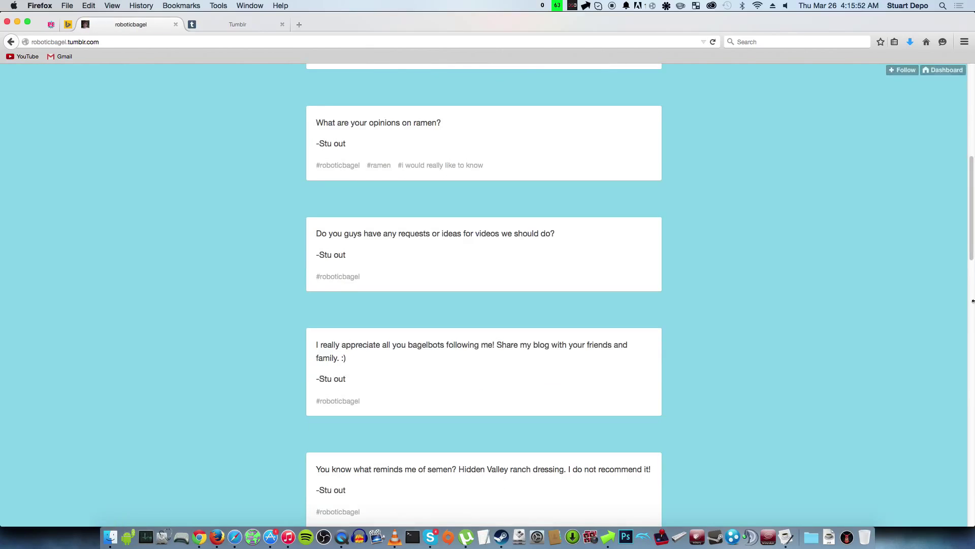
pyautogui.scroll(-3, 794, 227)
pyautogui.scroll(-7, 762, 209)
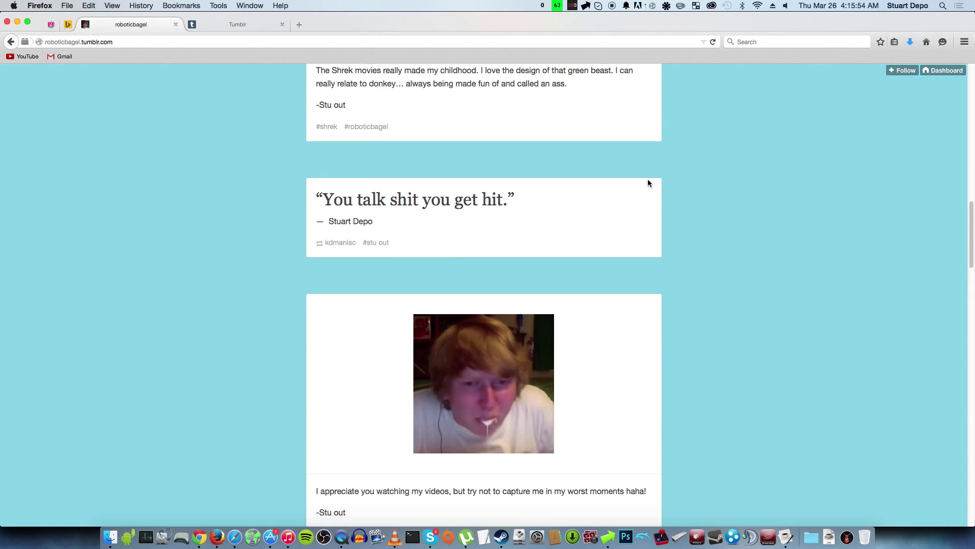
pyautogui.scroll(-5, 638, 183)
pyautogui.scroll(-5, 639, 185)
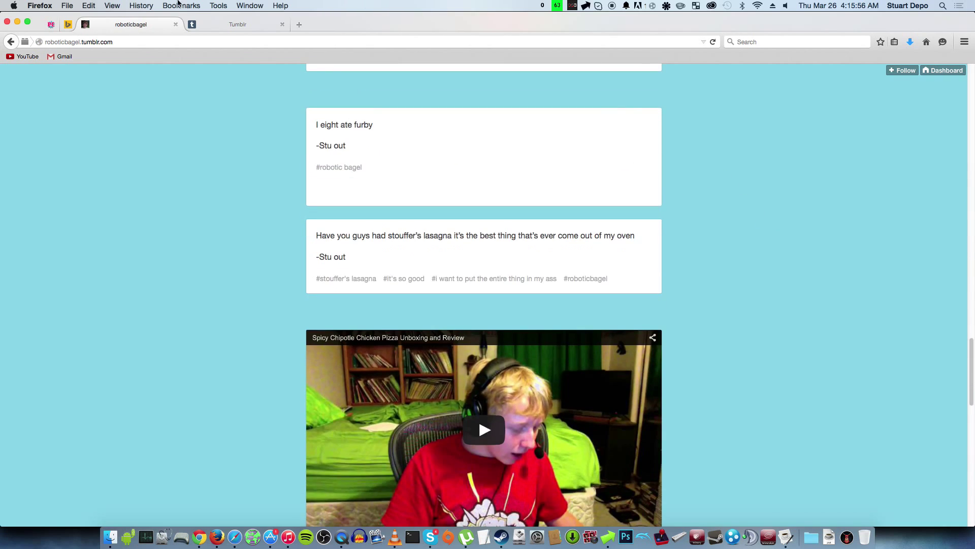
pyautogui.scroll(-2, 139, 318)
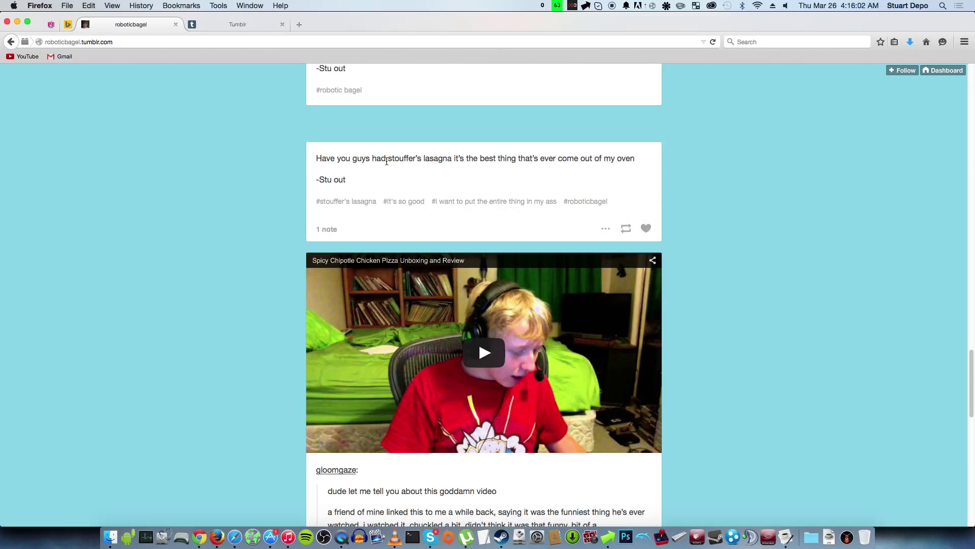
pyautogui.moveTo(388, 158); pyautogui.dragTo(493, 171)
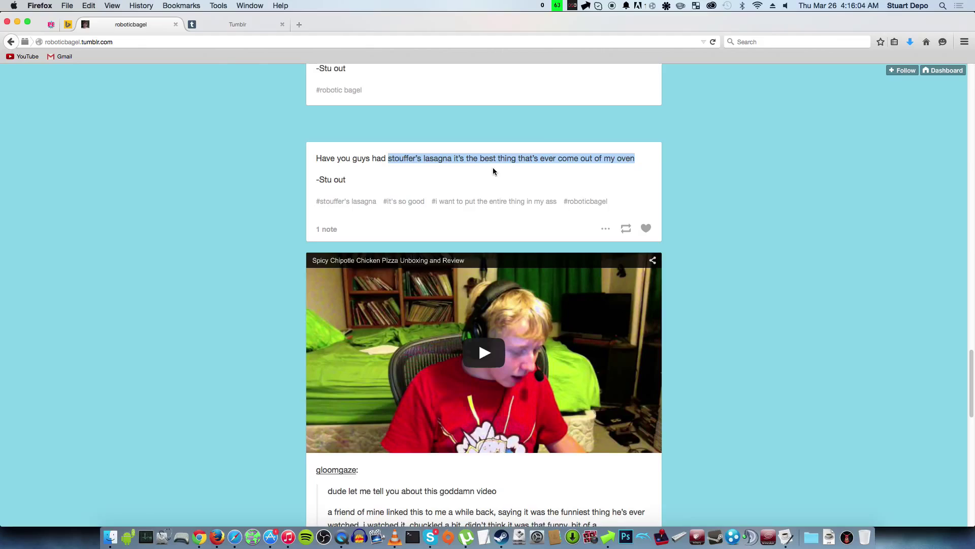
pyautogui.click(892, 230)
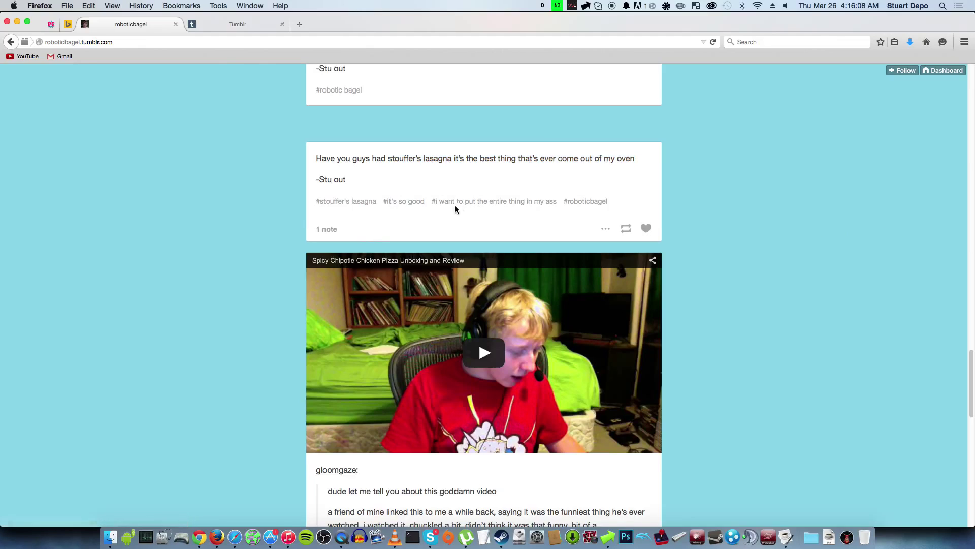
pyautogui.click(333, 231)
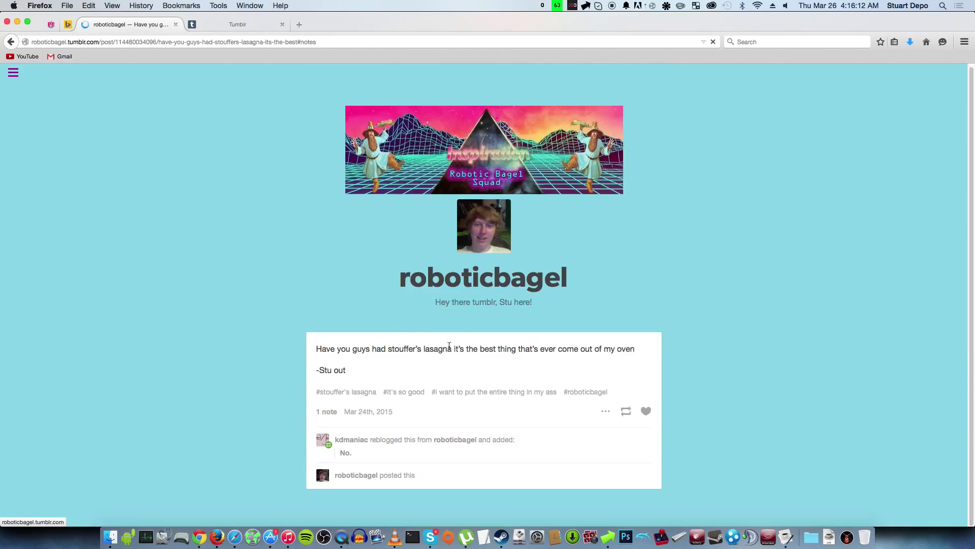
pyautogui.click(367, 443)
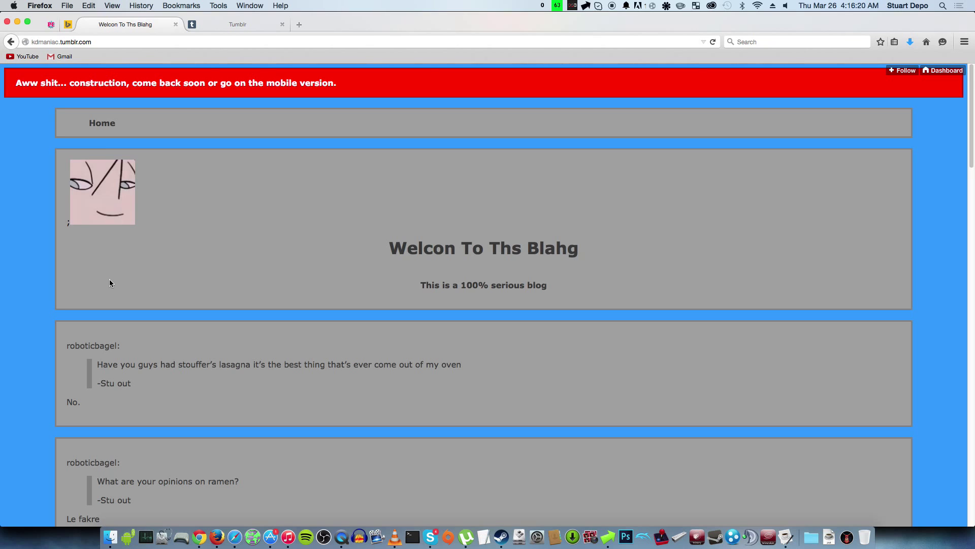
pyautogui.scroll(-5, 164, 382)
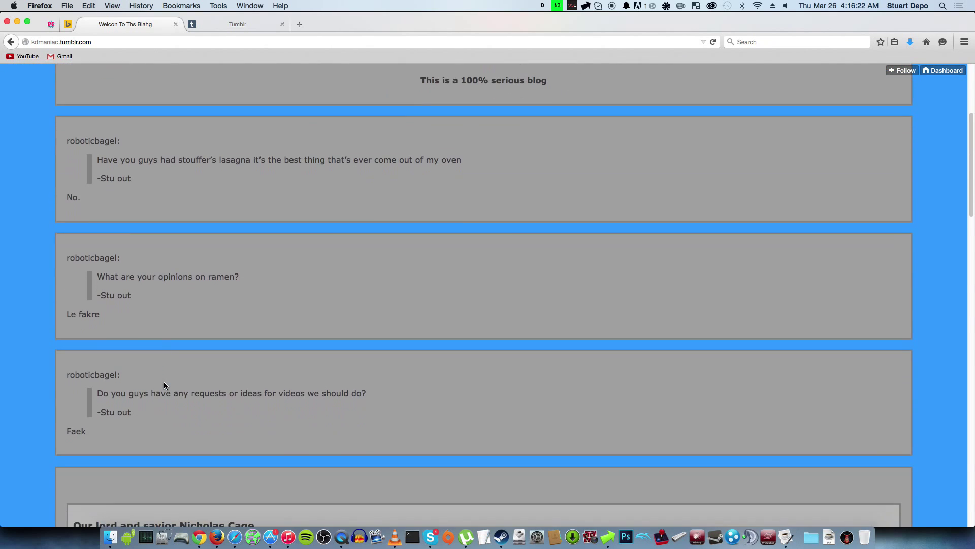
pyautogui.scroll(-3, 164, 382)
pyautogui.scroll(-5, 162, 379)
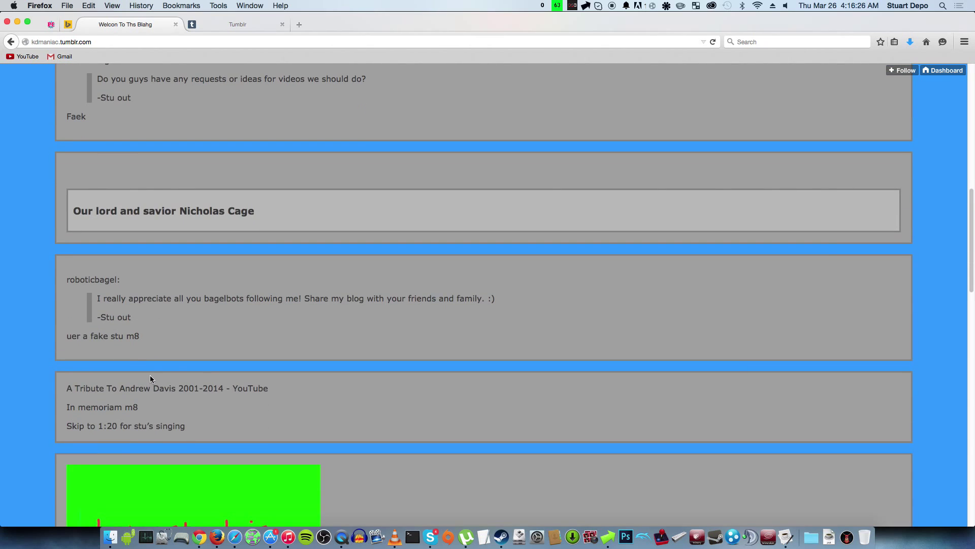
pyautogui.scroll(-2, 150, 377)
pyautogui.scroll(-5, 150, 377)
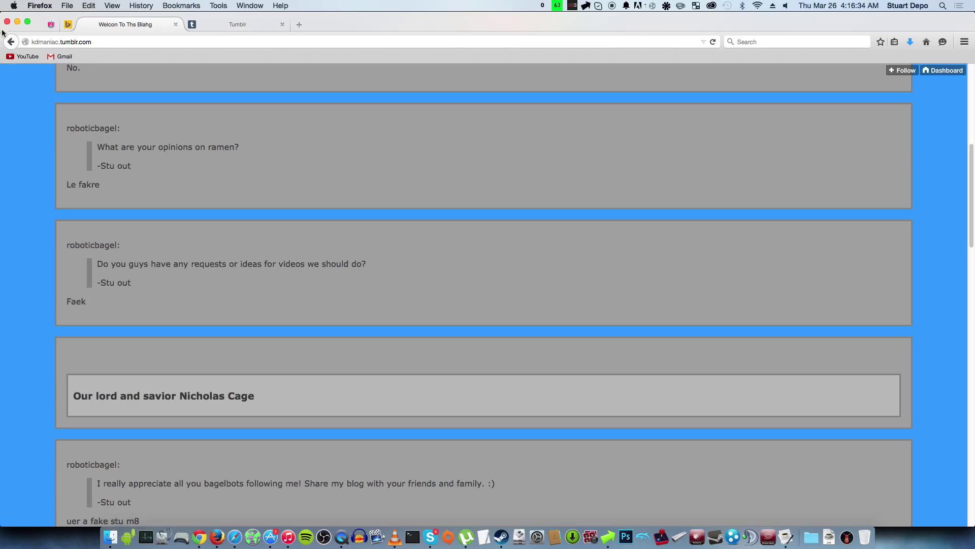
pyautogui.click(9, 41)
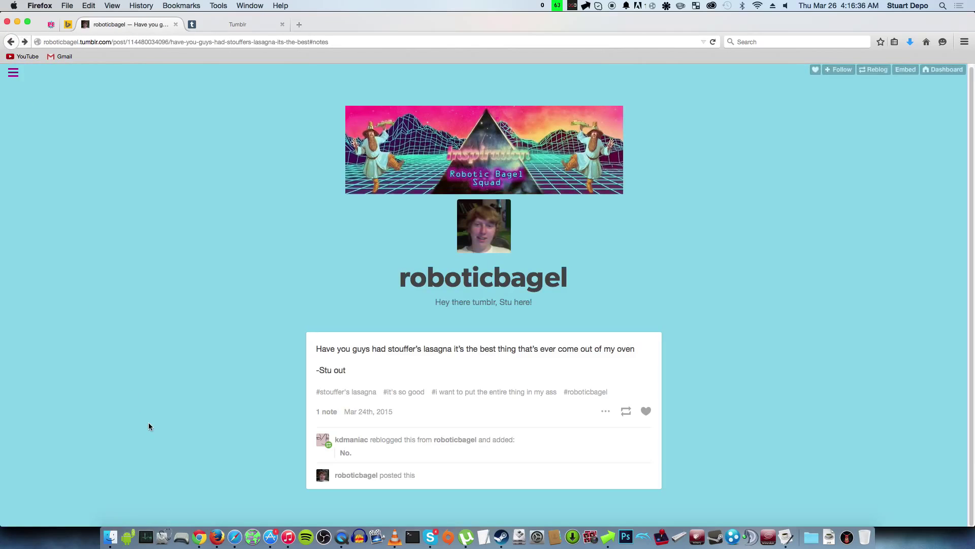
pyautogui.click(497, 277)
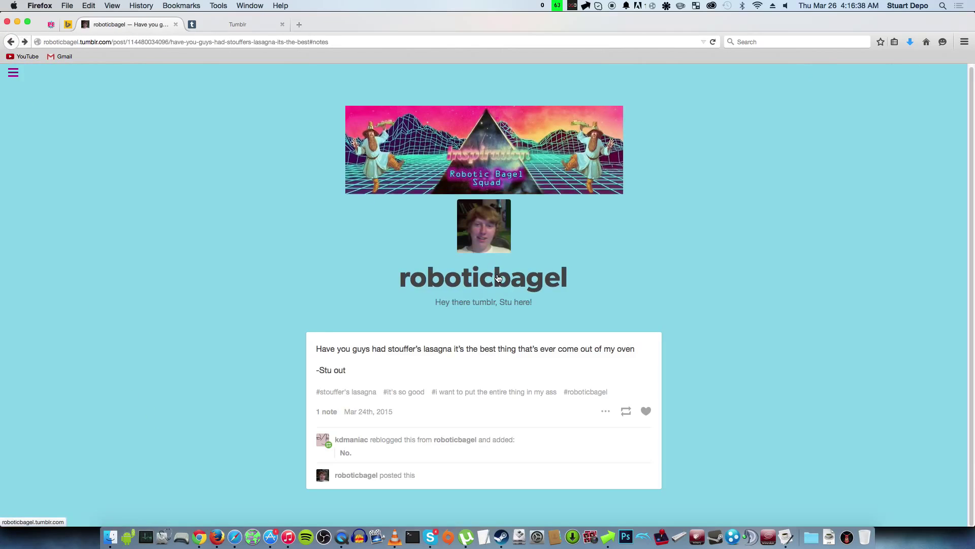
pyautogui.scroll(-10, 500, 297)
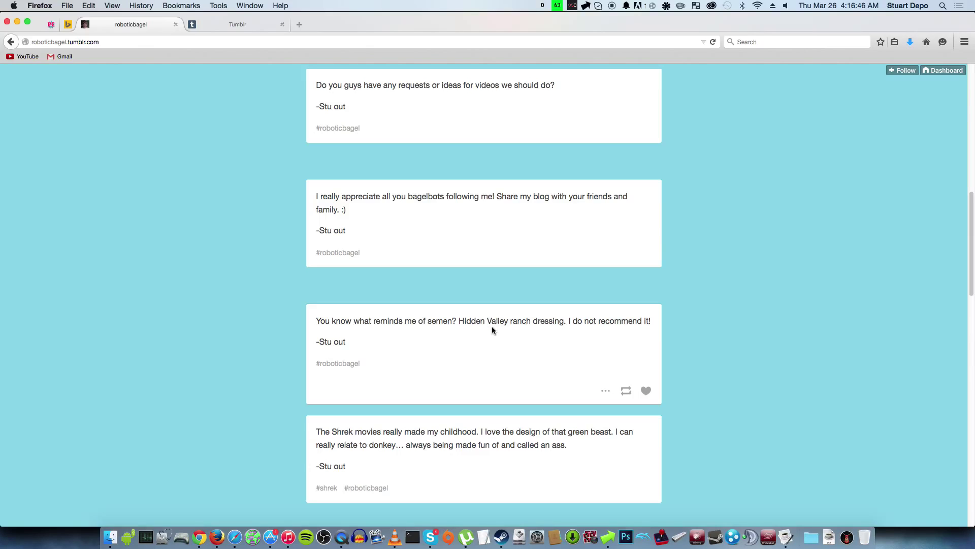
pyautogui.scroll(-5, 494, 328)
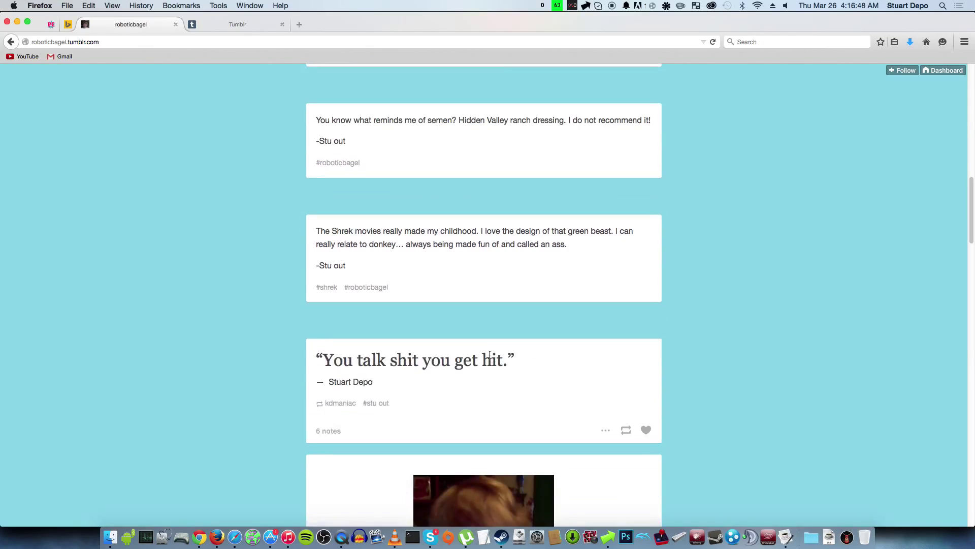
pyautogui.scroll(-5, 528, 361)
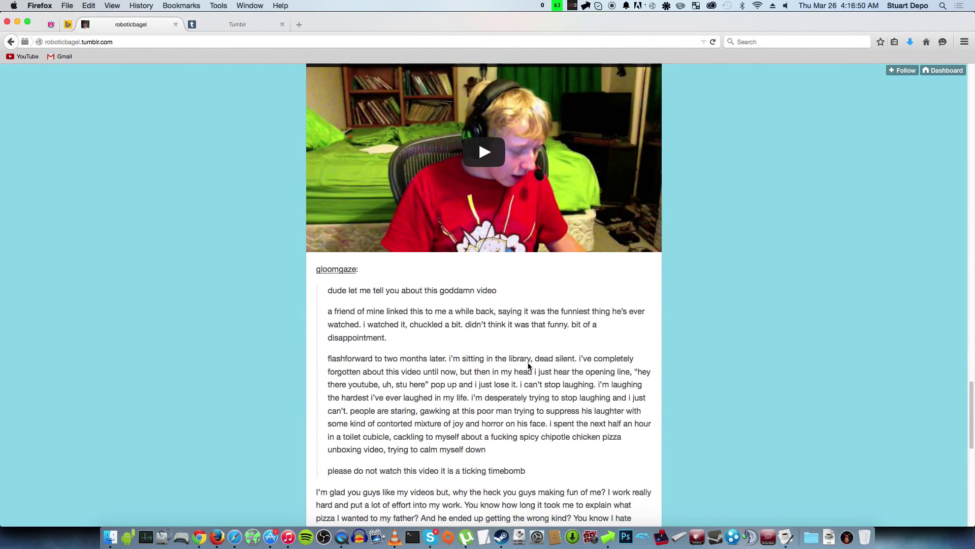
pyautogui.scroll(-2, 529, 366)
pyautogui.scroll(-9, 530, 366)
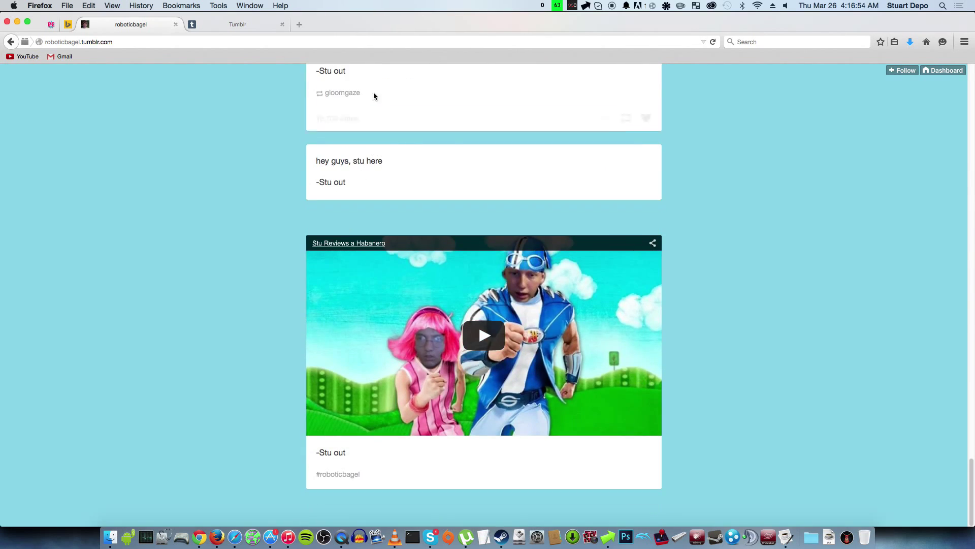
pyautogui.scroll(1, 375, 107)
pyautogui.scroll(1, 376, 190)
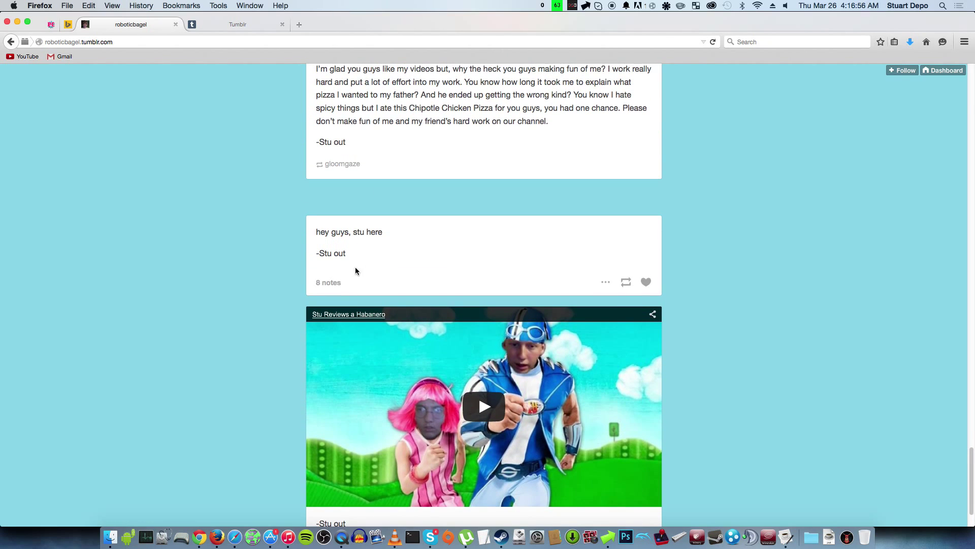
pyautogui.scroll(-2, 344, 289)
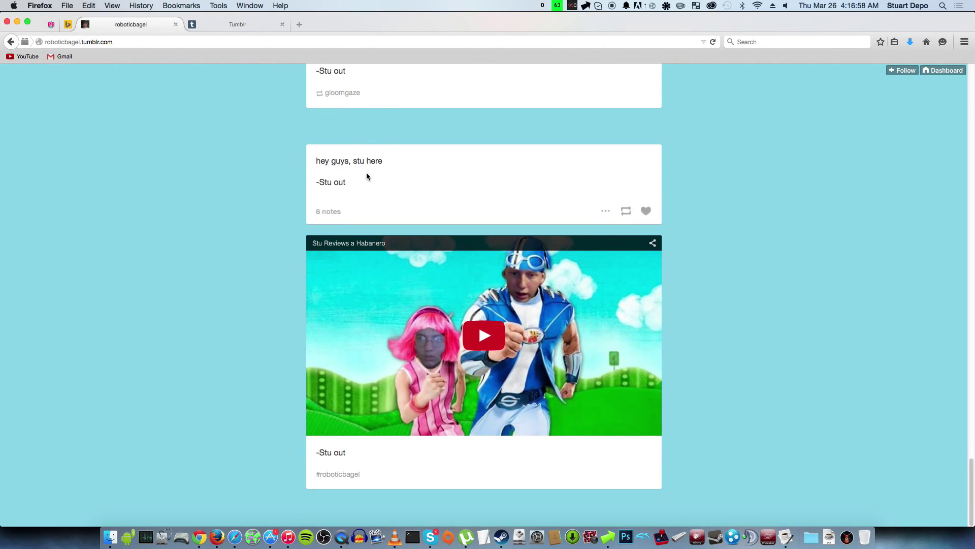
pyautogui.click(328, 209)
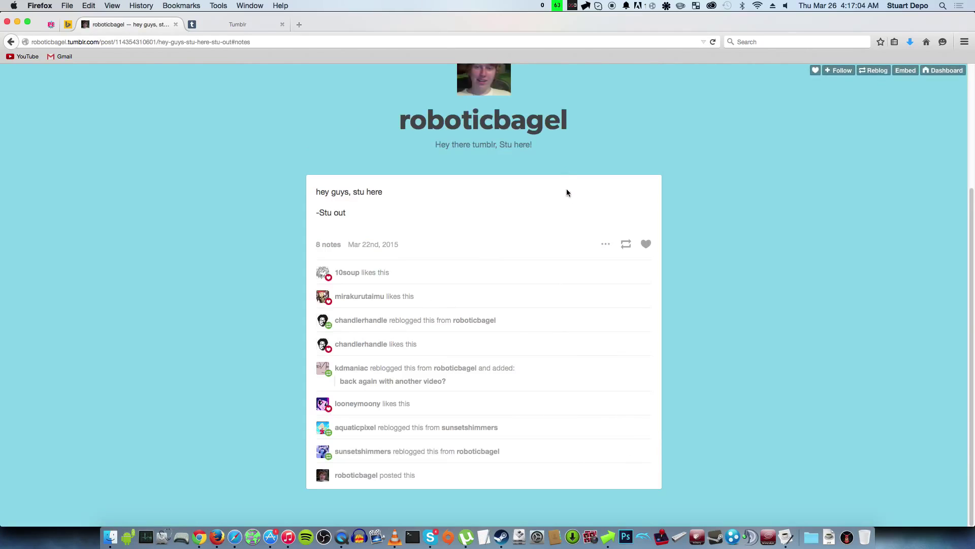
pyautogui.scroll(3, 533, 252)
pyautogui.click(515, 286)
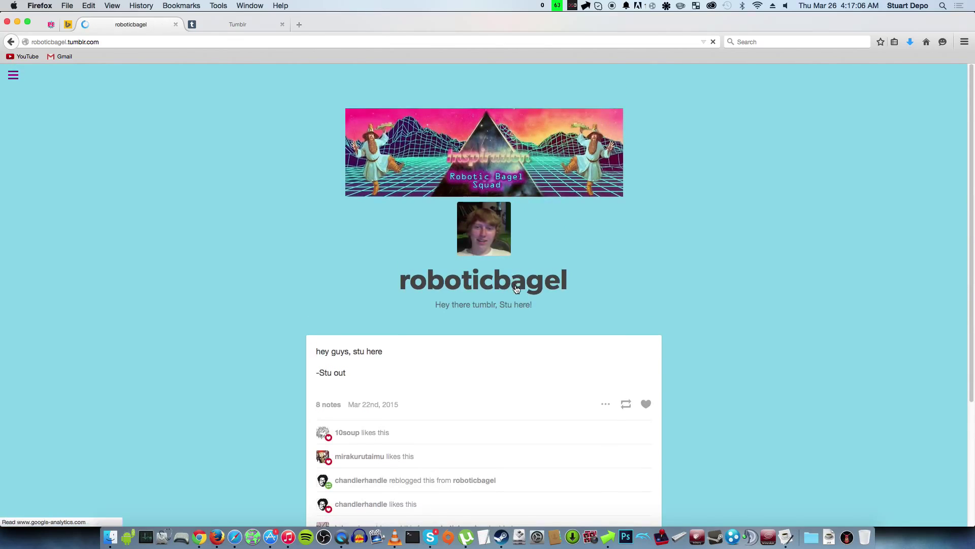
pyautogui.scroll(-5, 515, 288)
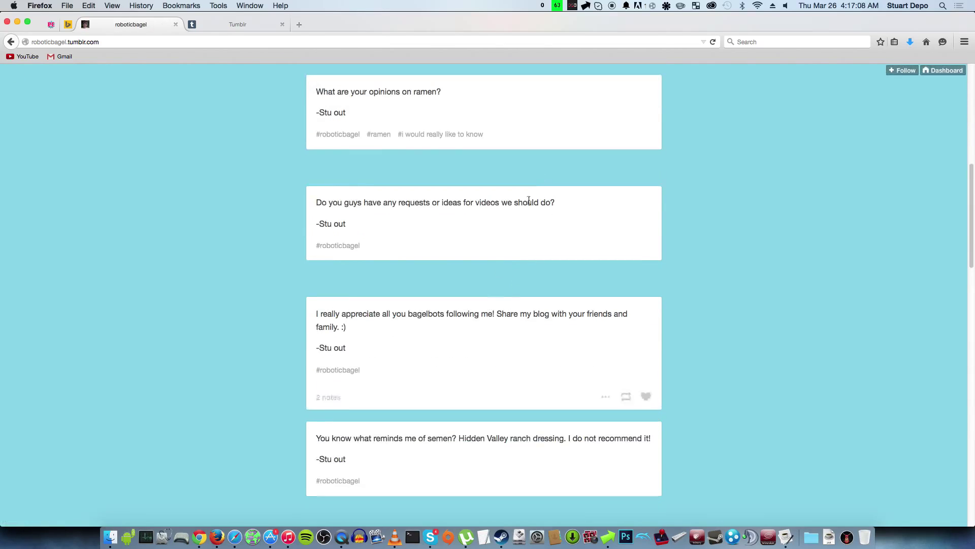